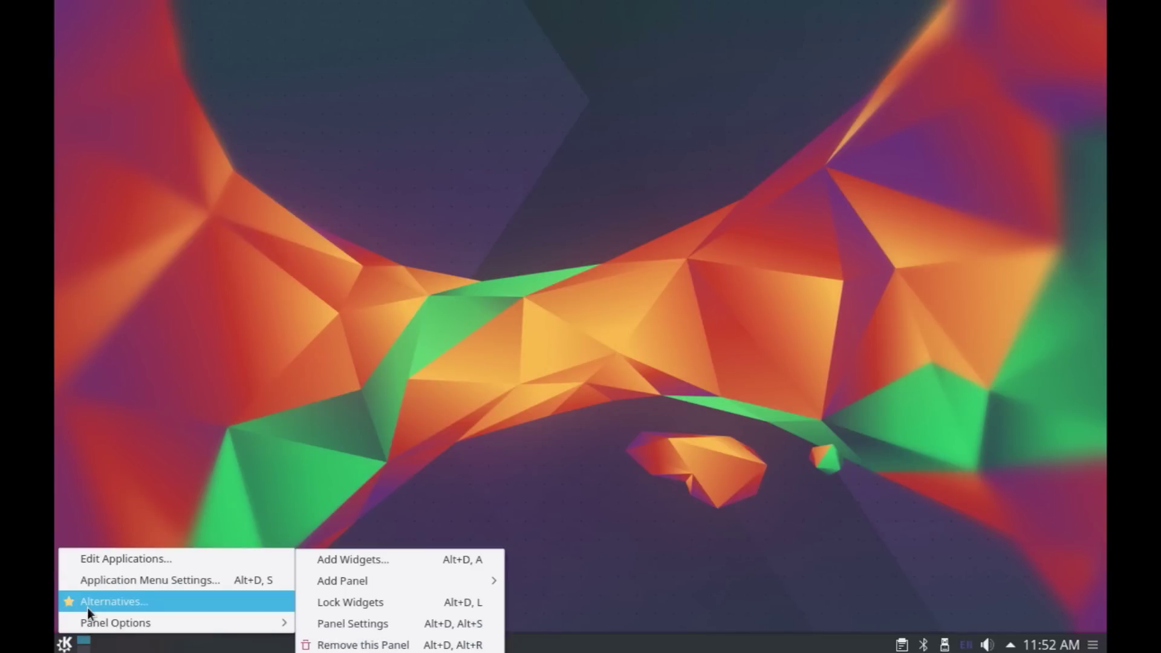
# - Swap the K launcher for the Application Dashboard via Alternatives, then open and close it once
pyautogui.click(88, 608)
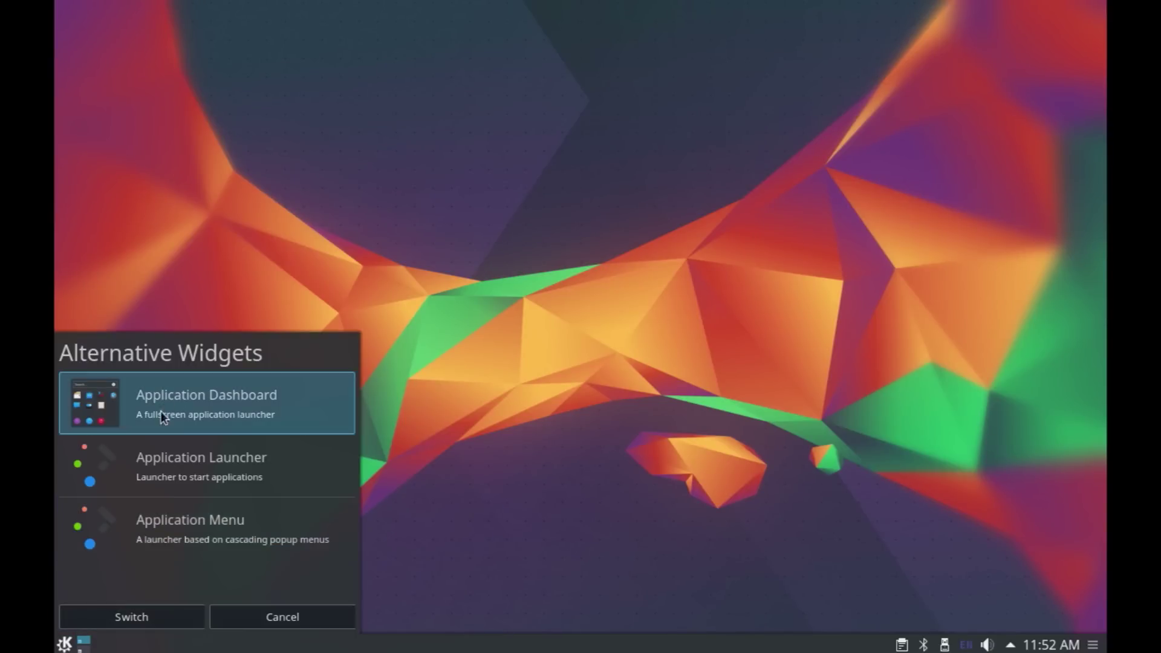
pyautogui.click(121, 612)
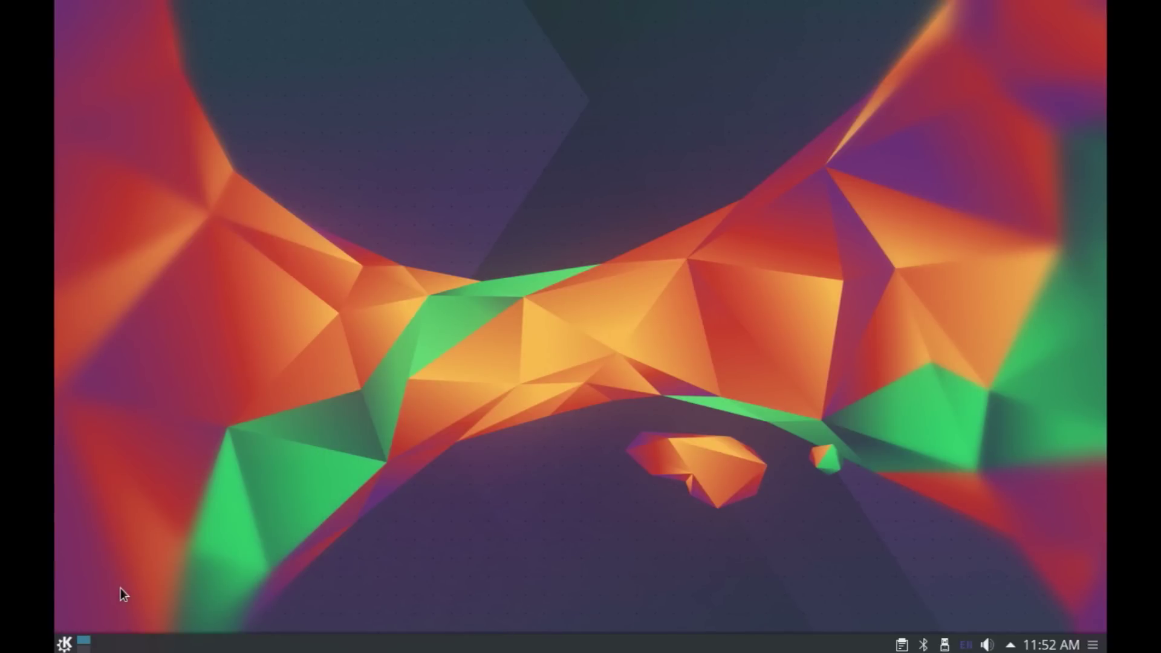
pyautogui.click(66, 645)
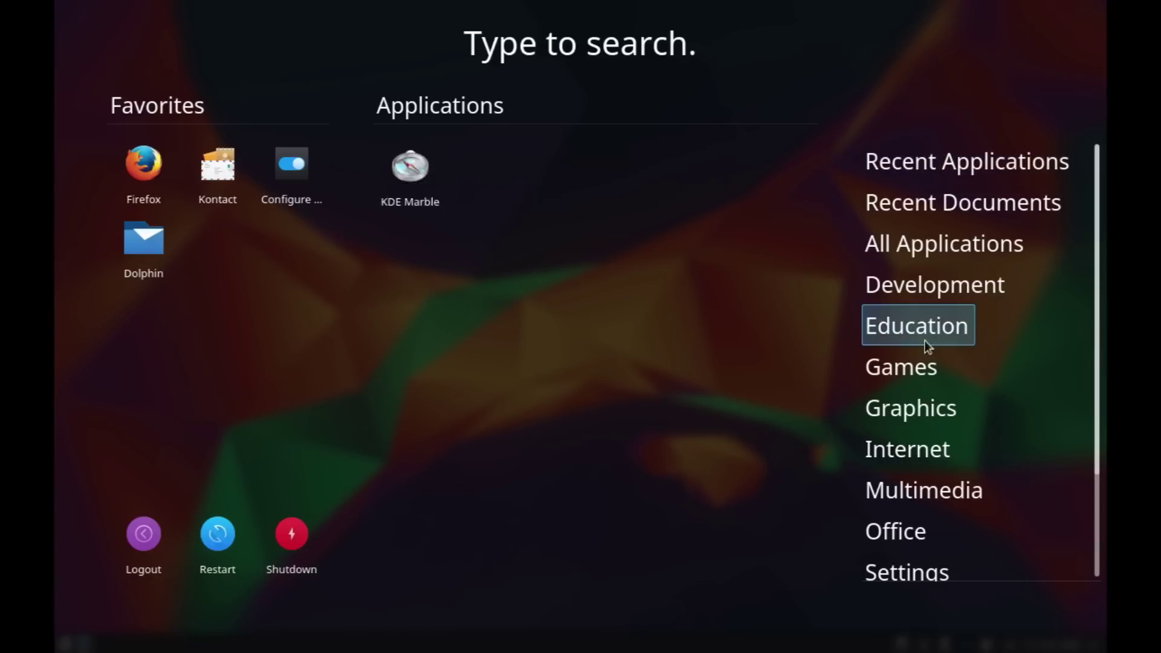
pyautogui.moveTo(908, 465)
pyautogui.click(598, 457)
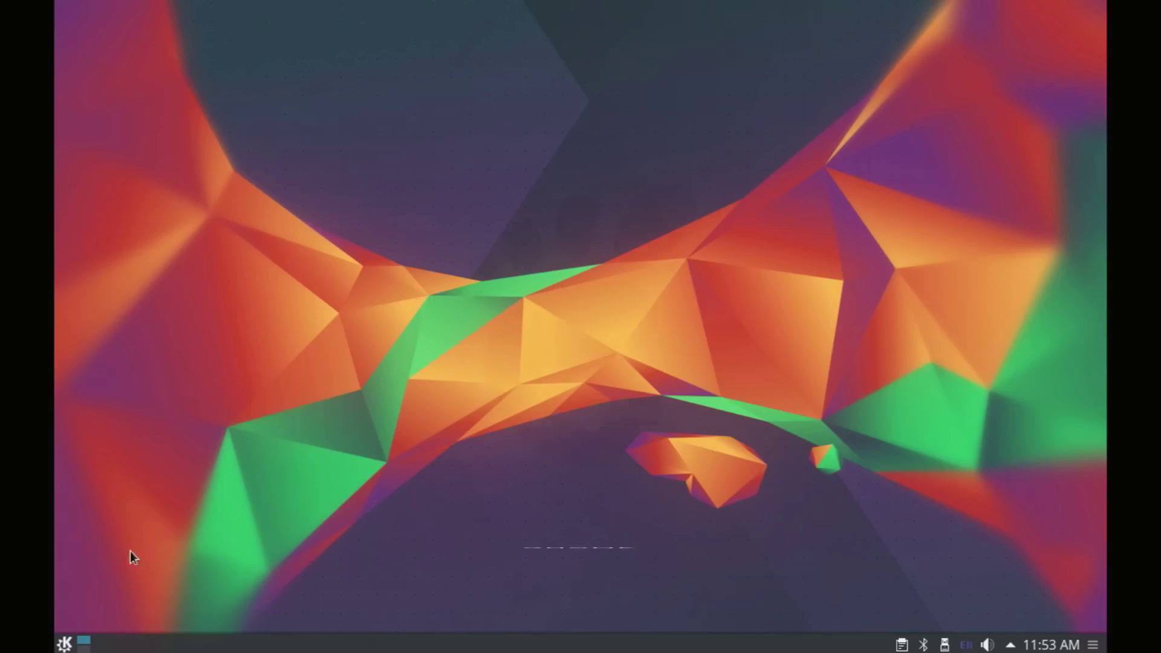
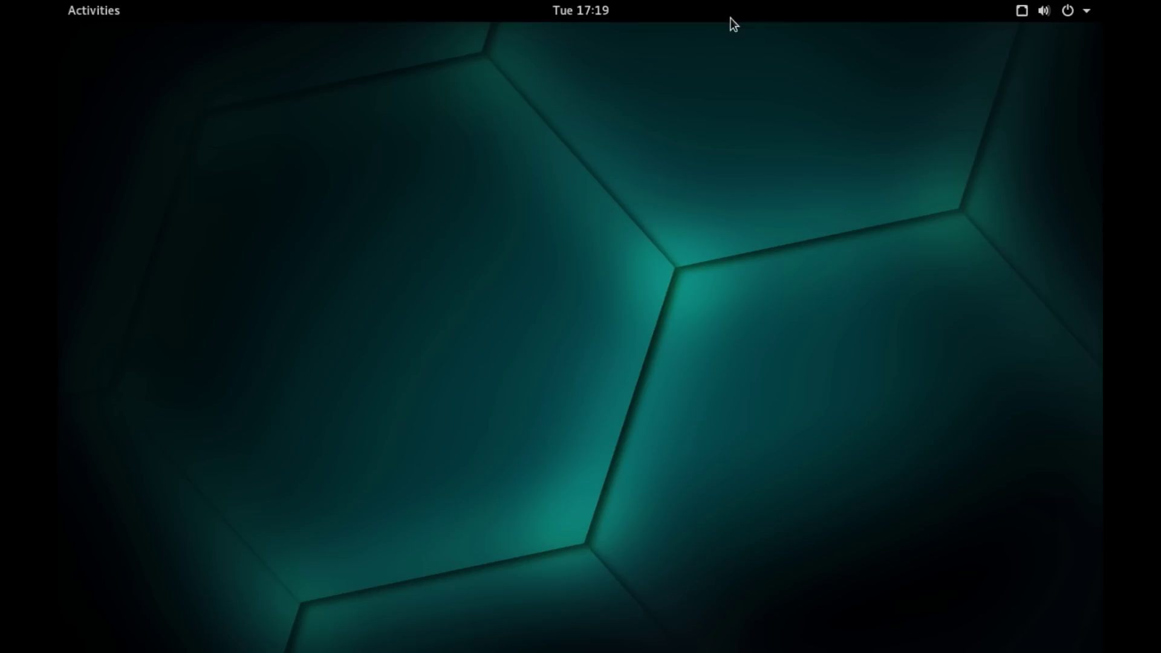
# - Check the system status menu and dismiss the date and calendar panel
pyautogui.click(1047, 12)
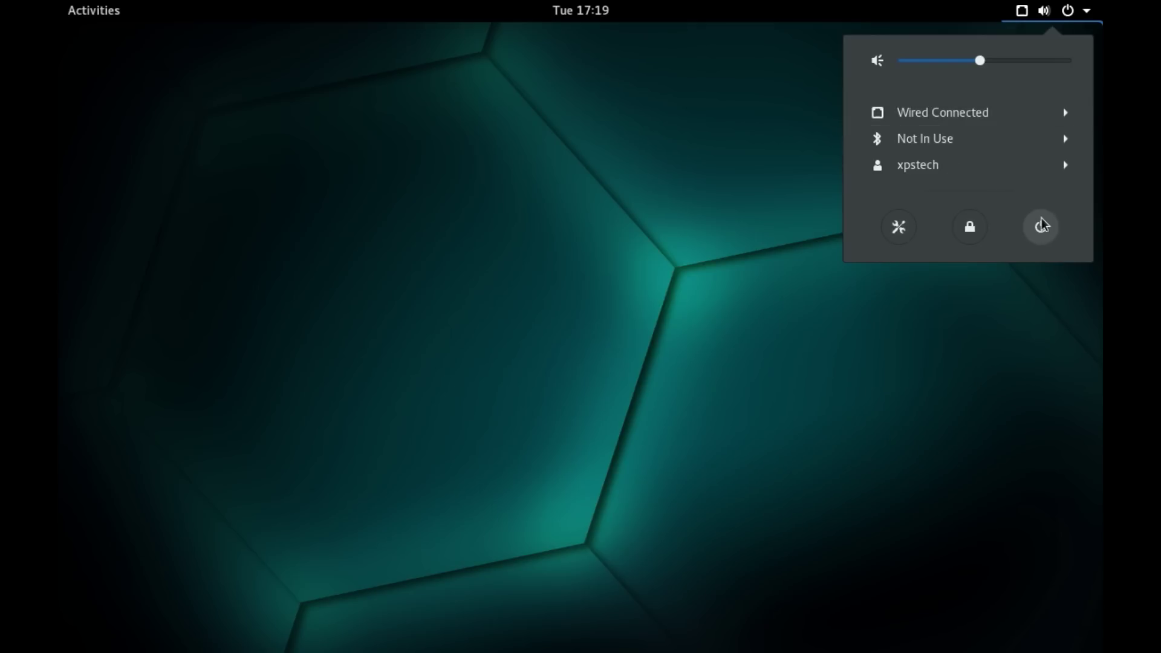
pyautogui.moveTo(603, 16)
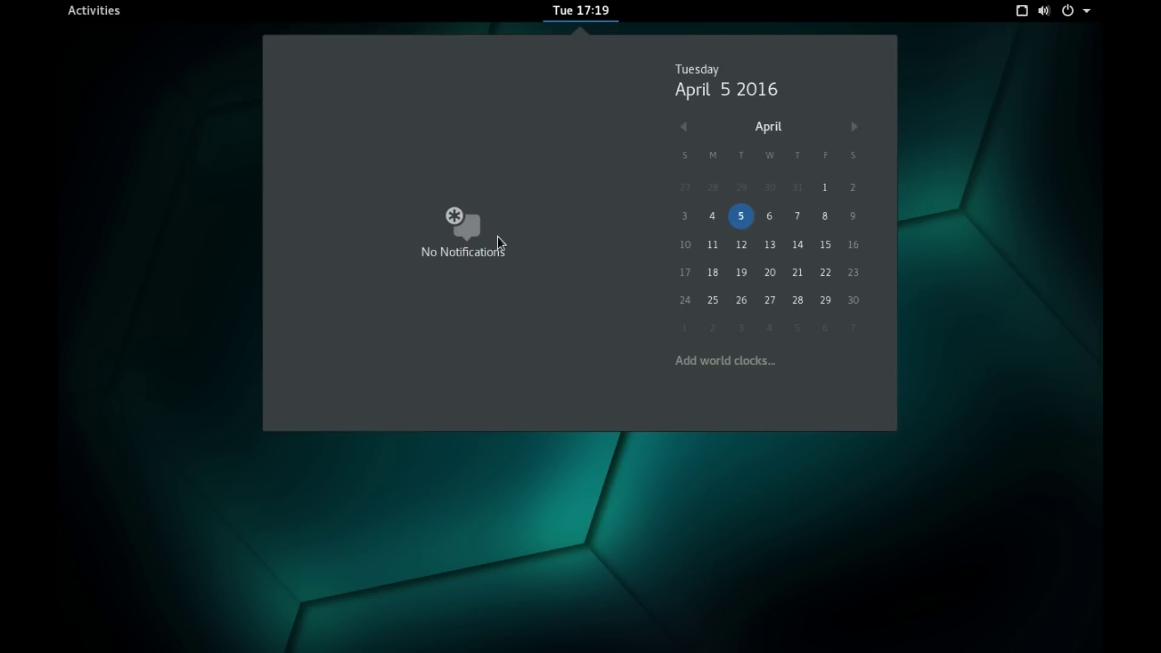
pyautogui.click(123, 30)
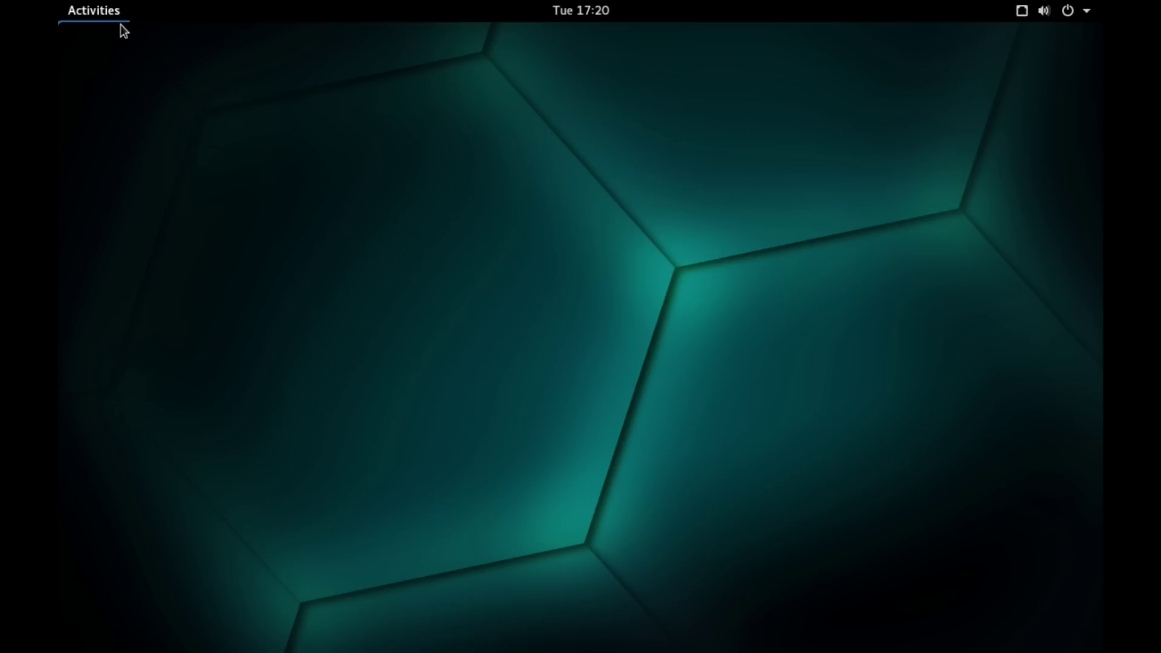
# - Launch Firefox from the Activities dash, then return to try the search field and application grid
pyautogui.click(94, 12)
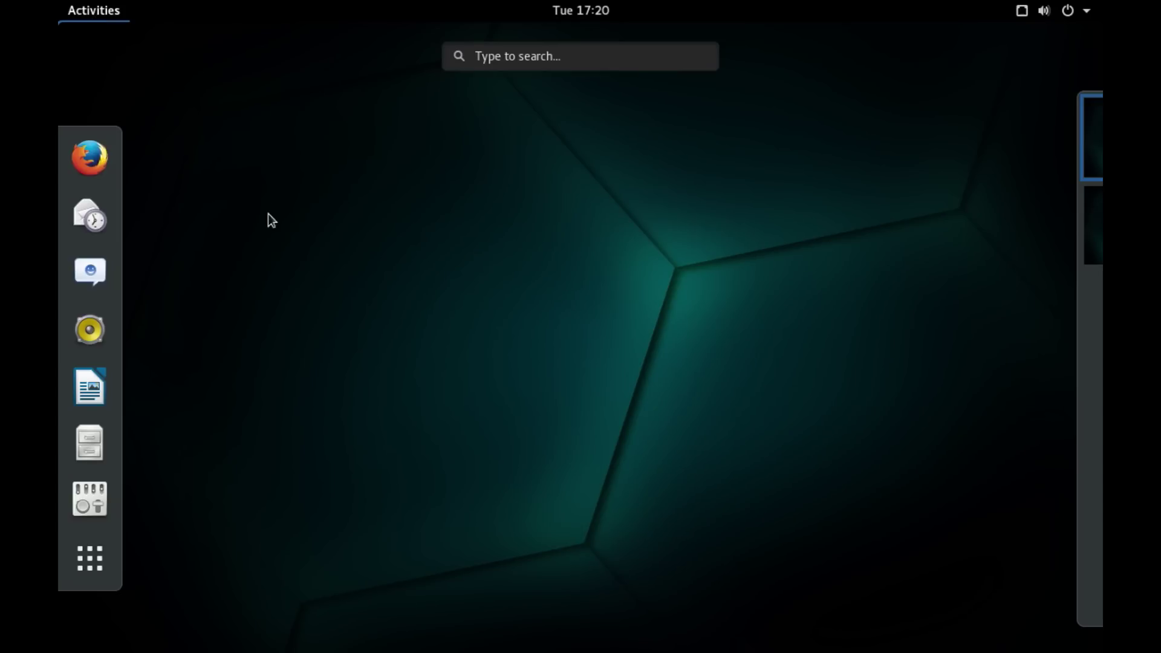
pyautogui.click(90, 158)
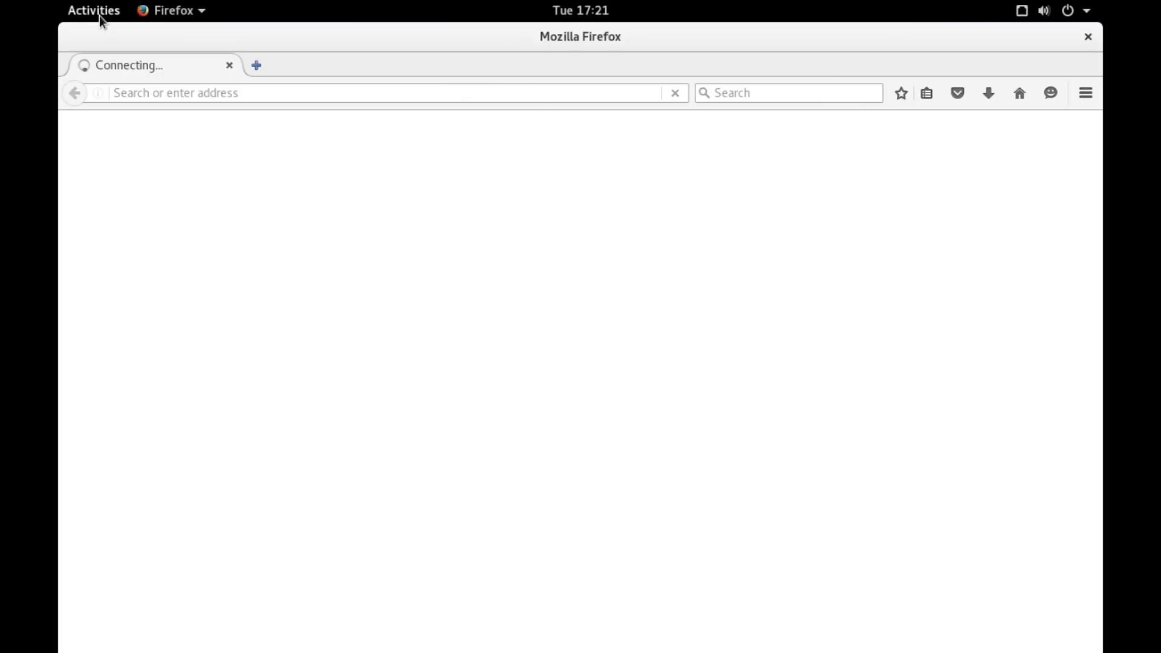
pyautogui.click(100, 16)
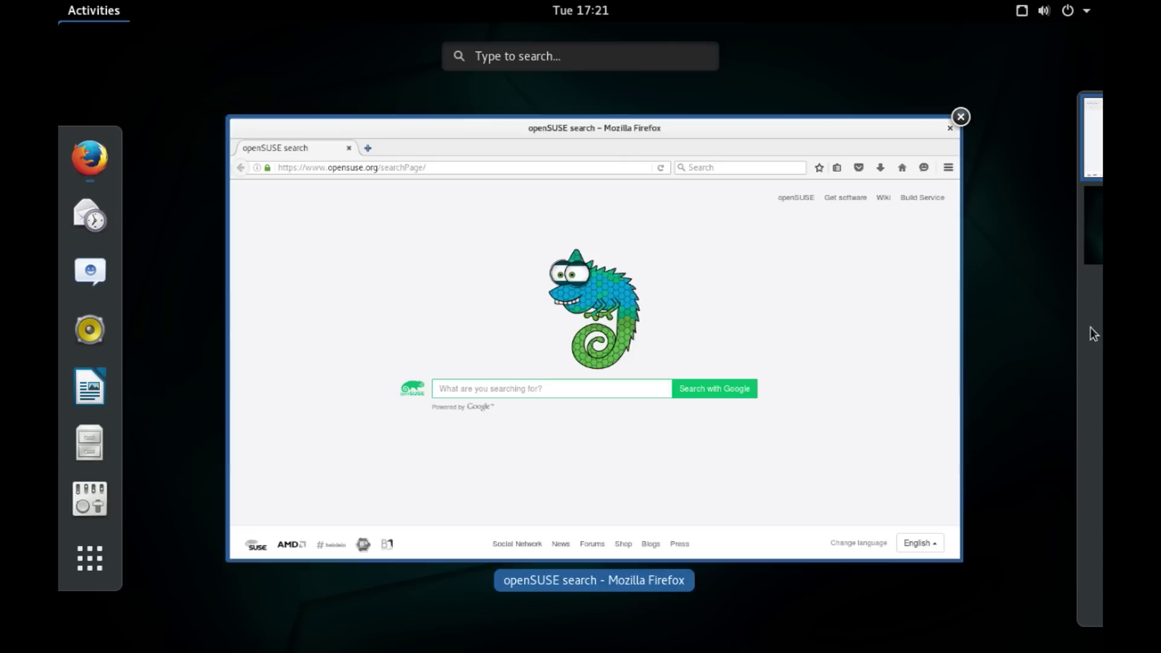
pyautogui.moveTo(1094, 334)
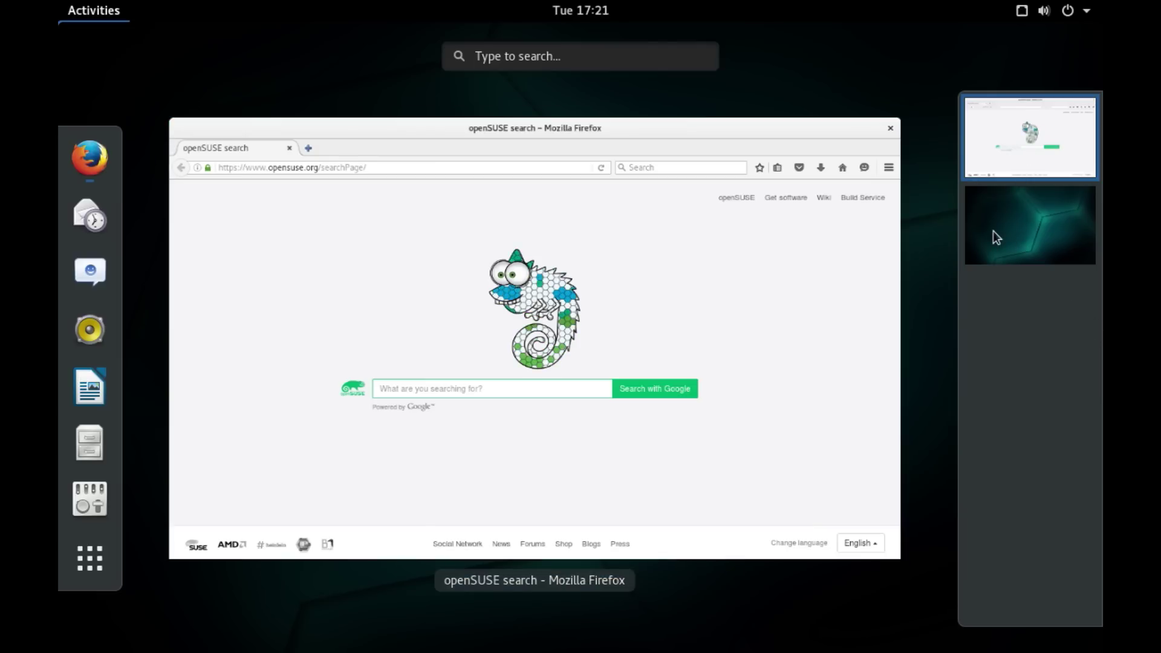
pyautogui.click(508, 55)
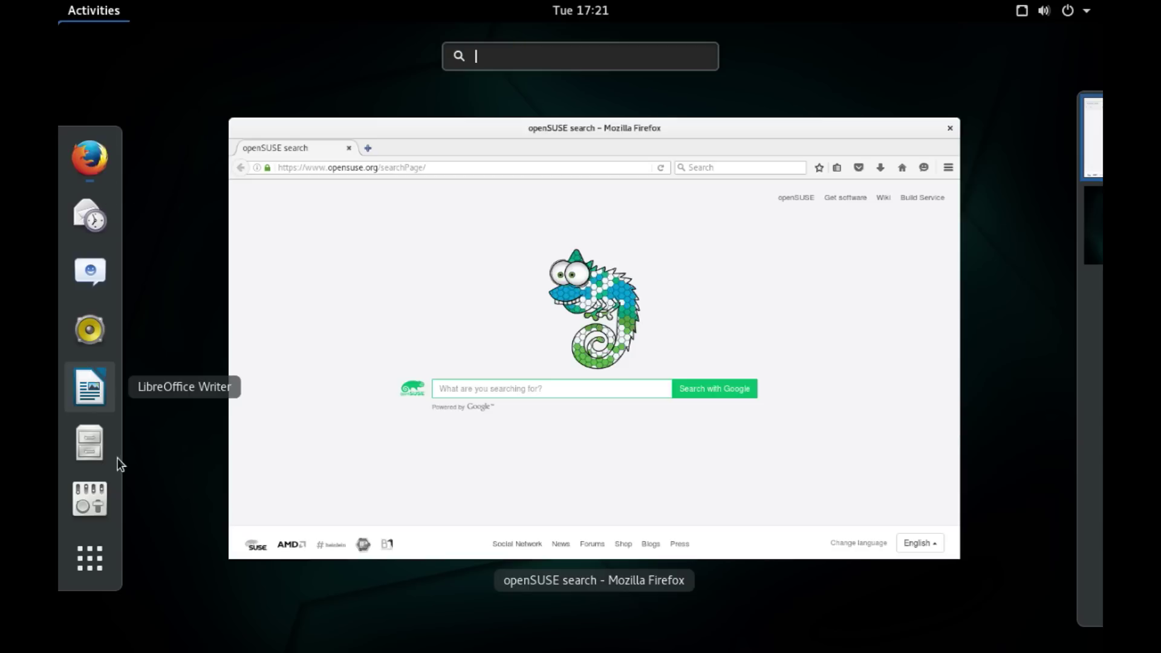
pyautogui.click(88, 562)
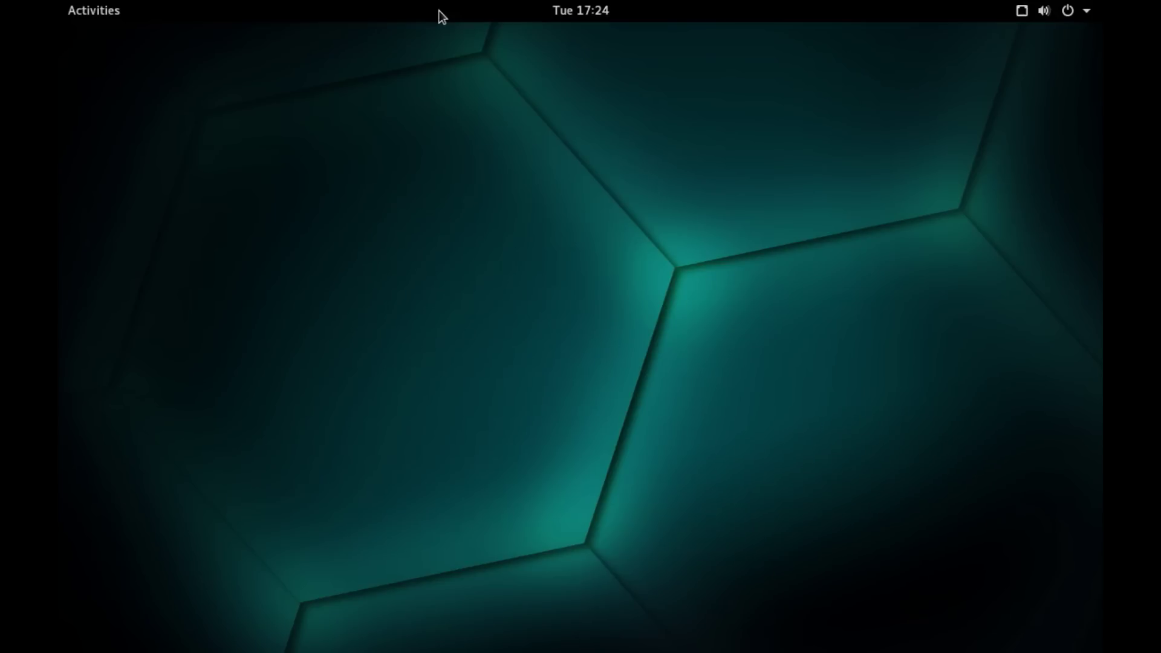
pyautogui.moveTo(0, 1)
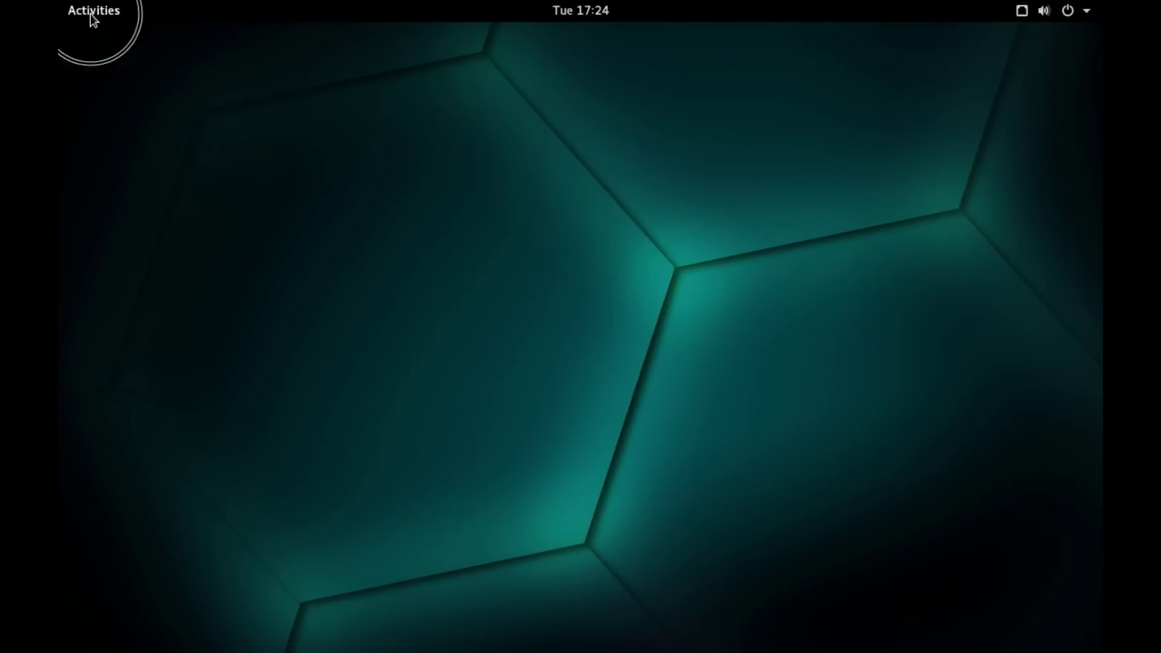
# - Launch Tweak Tool and toggle Top Bar's Show Application Menu off and back on
pyautogui.click(89, 507)
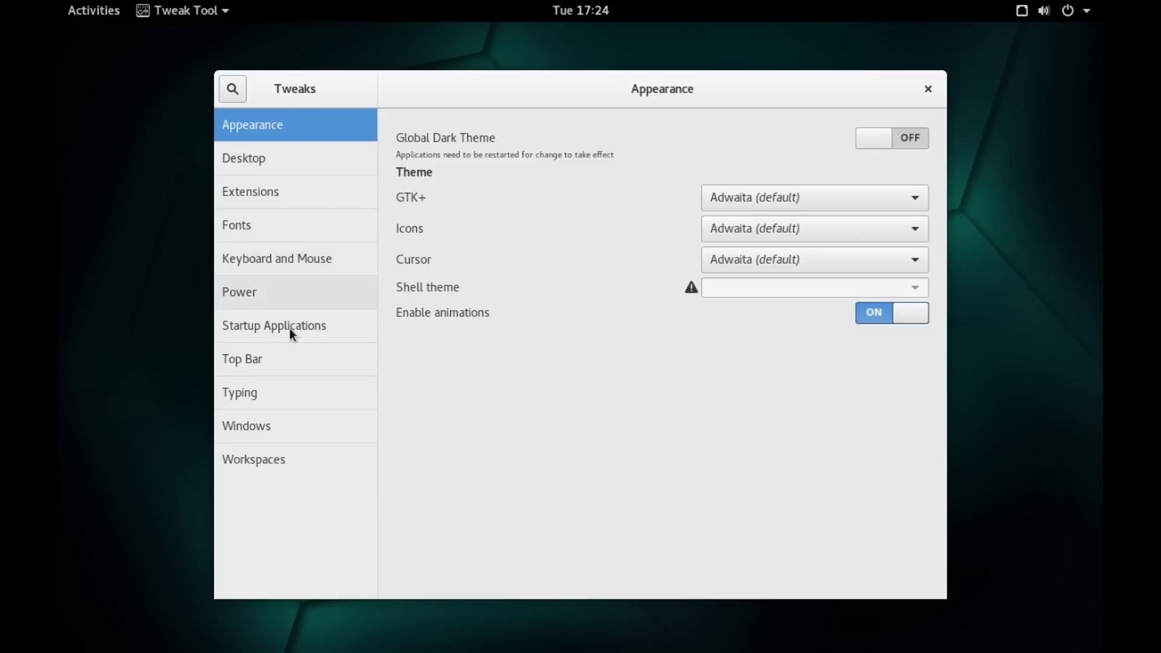
pyautogui.click(277, 350)
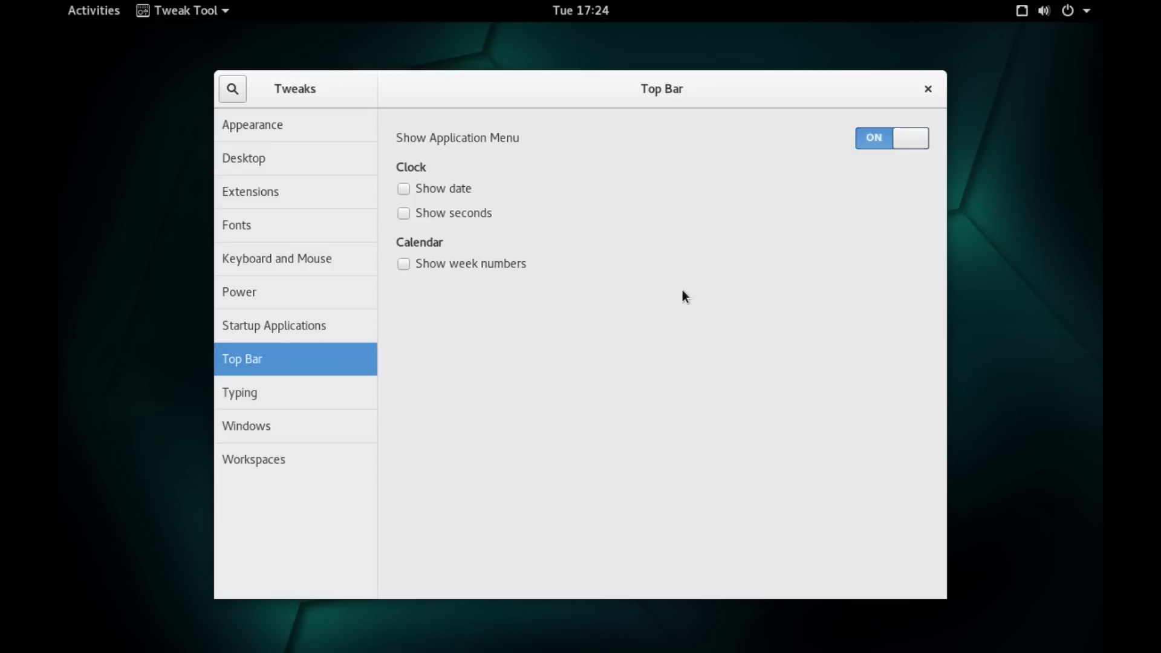
pyautogui.click(875, 140)
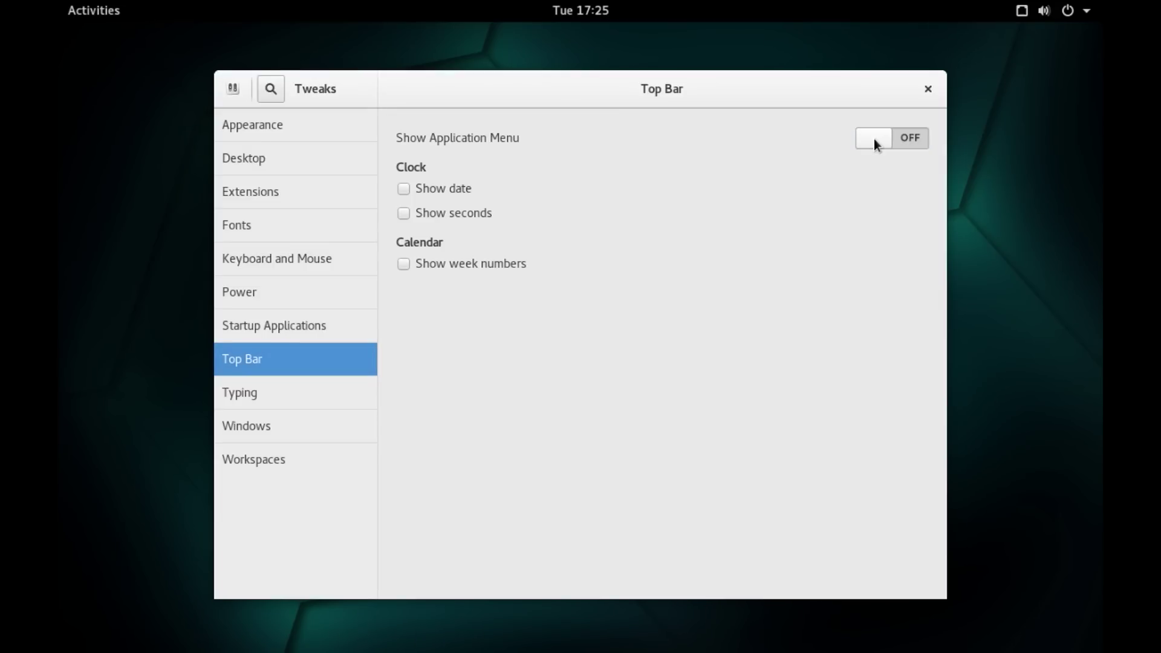
pyautogui.click(875, 139)
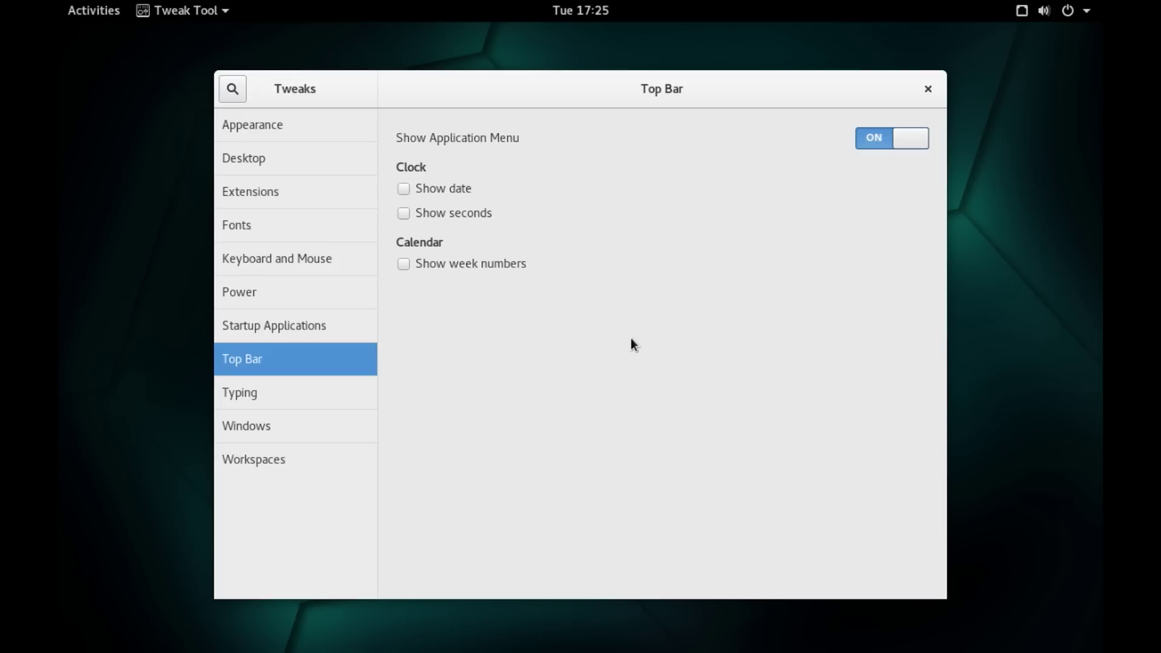
pyautogui.click(300, 431)
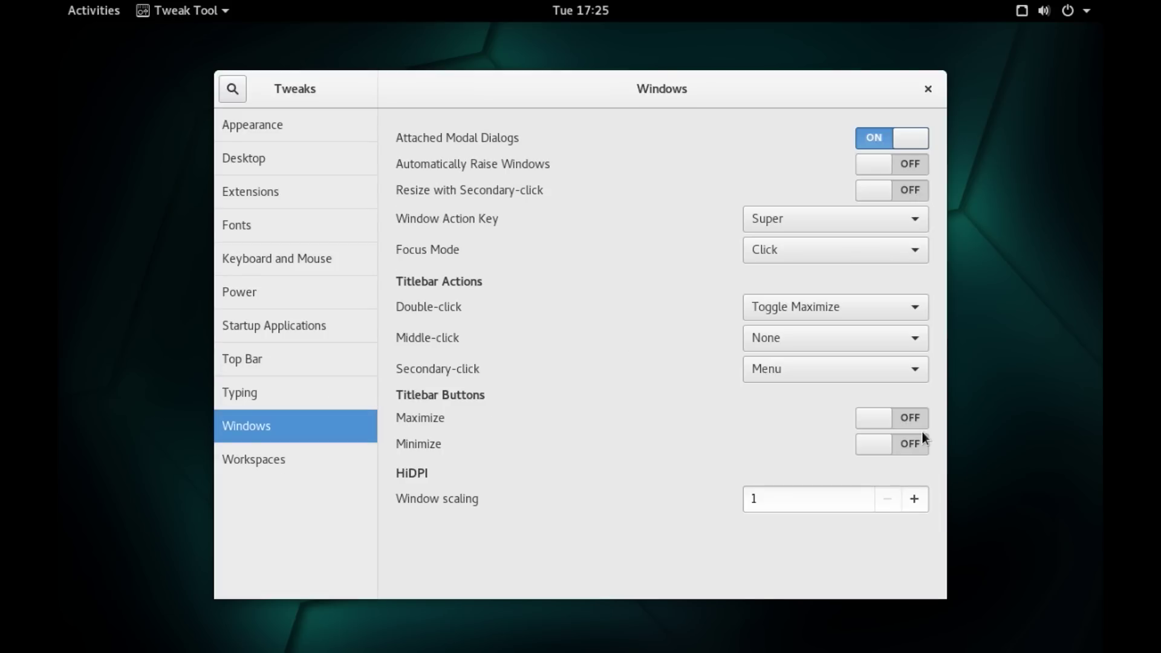
# - Turn on Maximize and Minimize titlebar buttons, then open extensions.gnome.org via Get more extensions
pyautogui.click(887, 419)
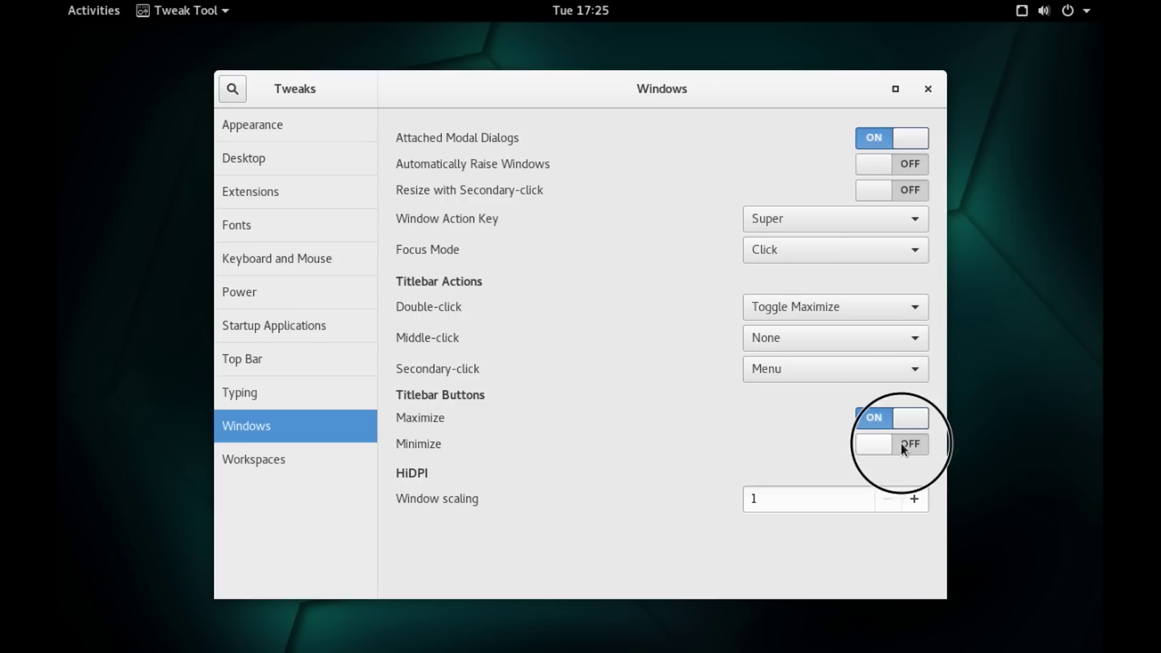
pyautogui.click(902, 444)
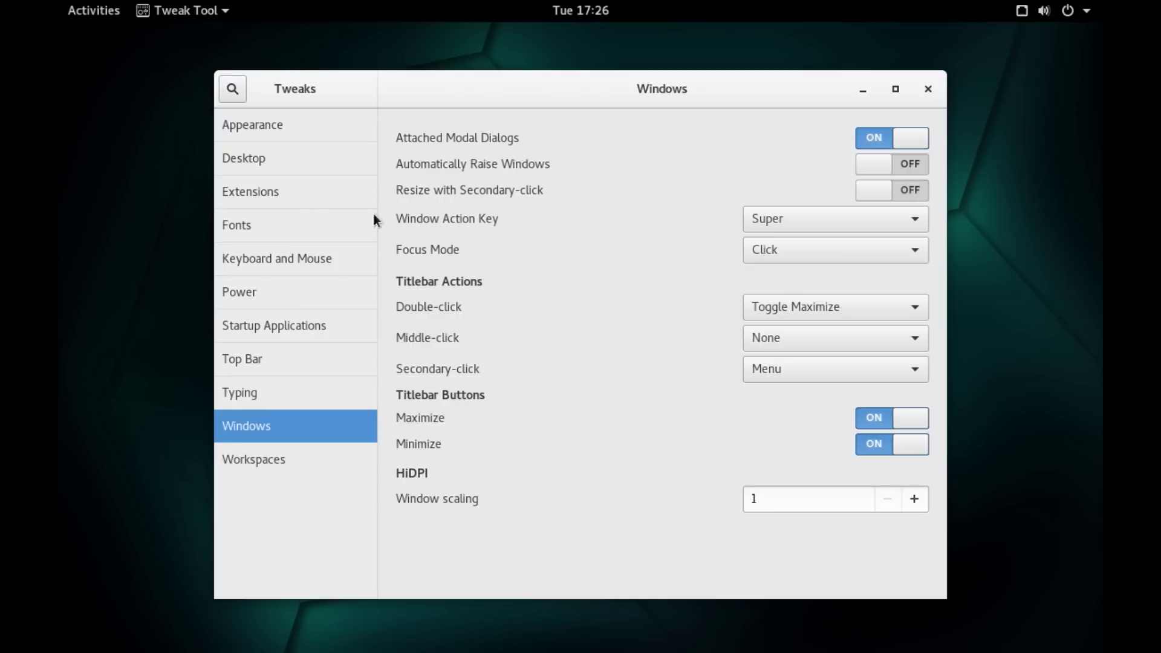
pyautogui.click(301, 195)
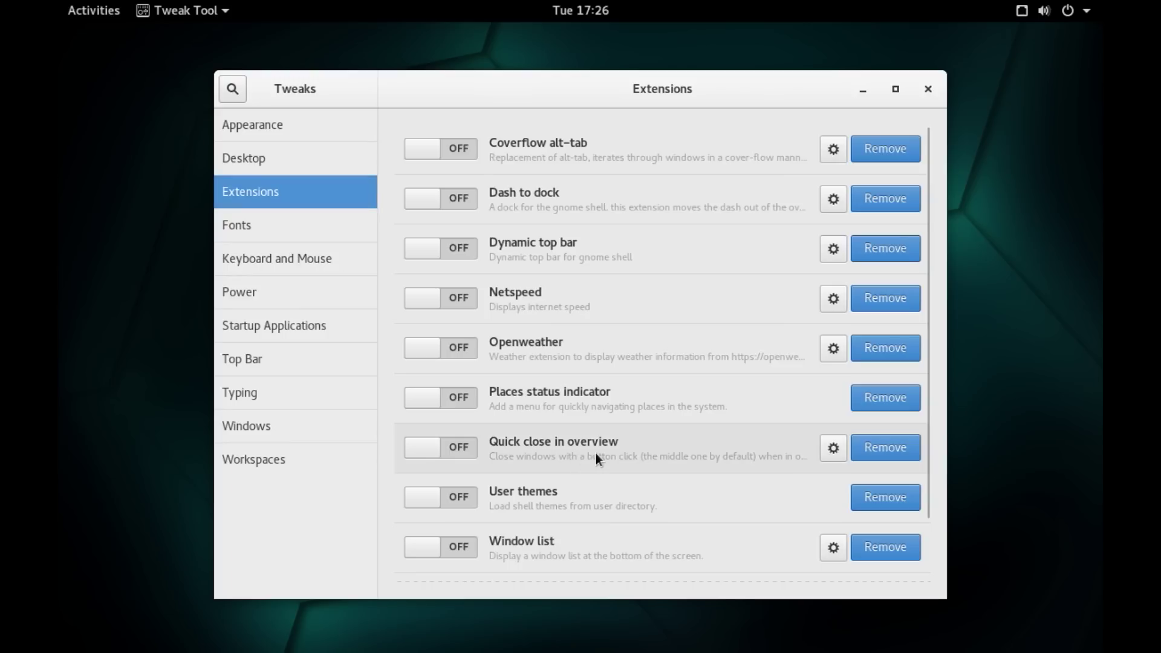
pyautogui.scroll(-3, 731, 409)
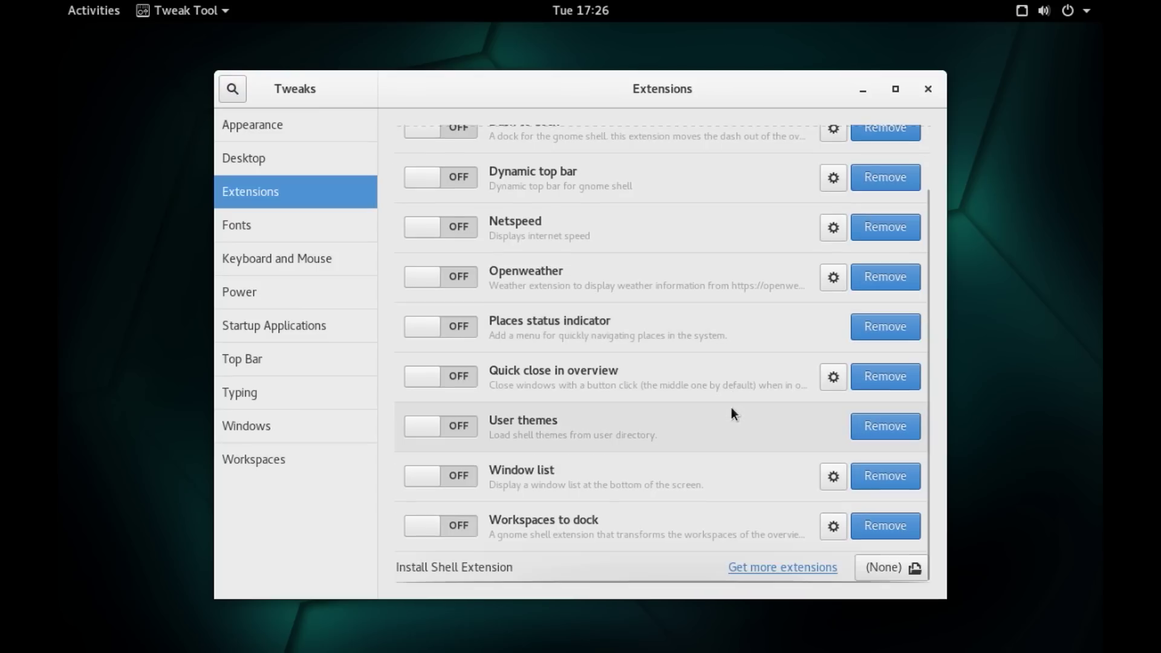
pyautogui.click(779, 575)
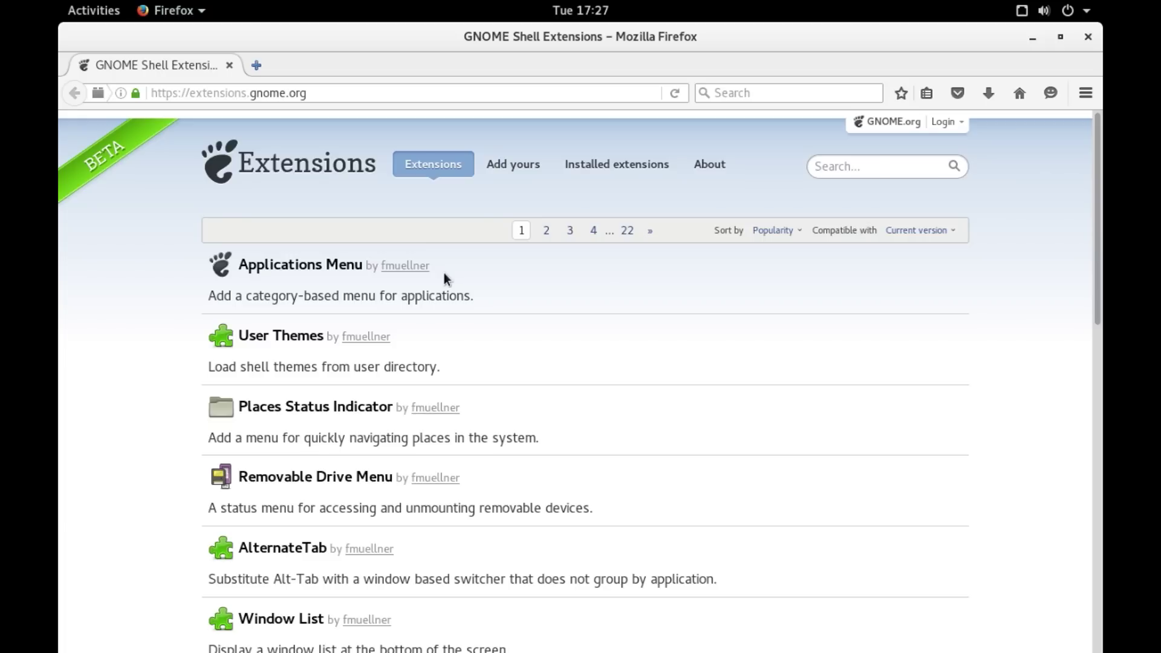
# - Search 'frip' and install Frippery Panel Favorites by switching it on and confirming
pyautogui.click(878, 167)
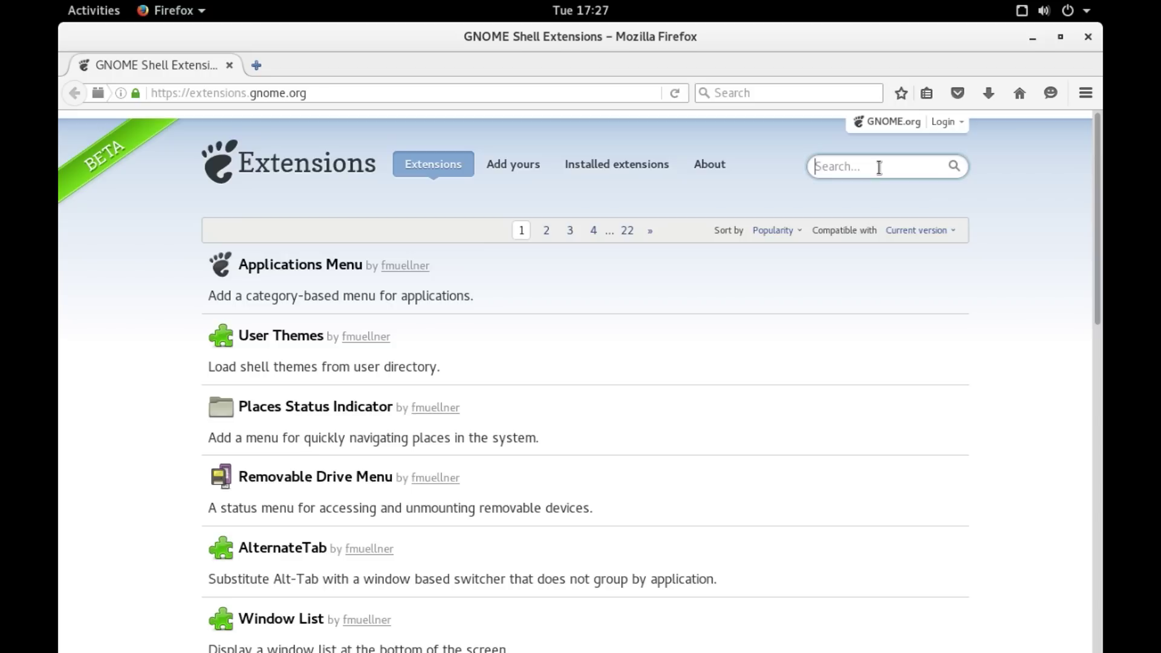
pyautogui.write('frip')
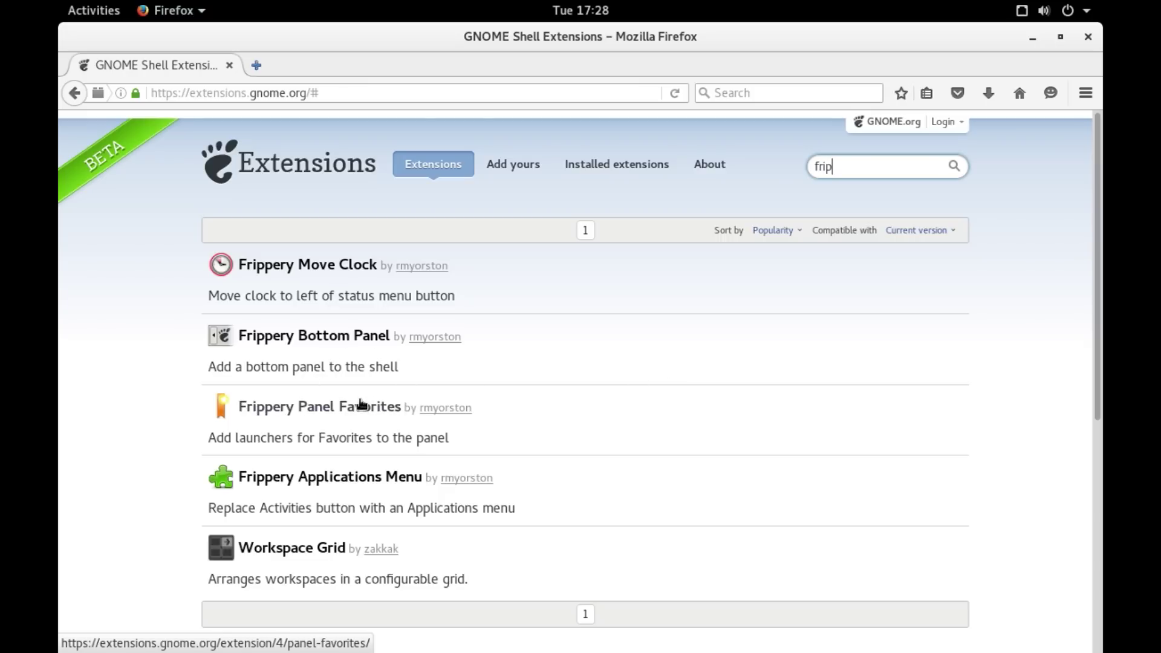
pyautogui.click(429, 406)
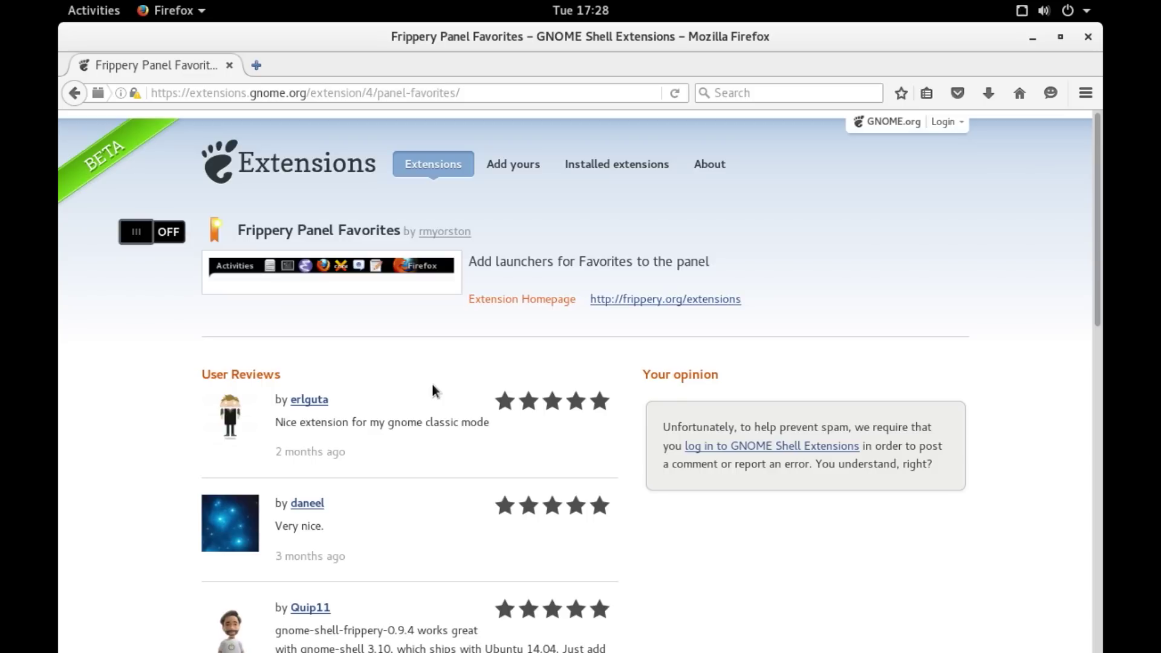
pyautogui.click(153, 229)
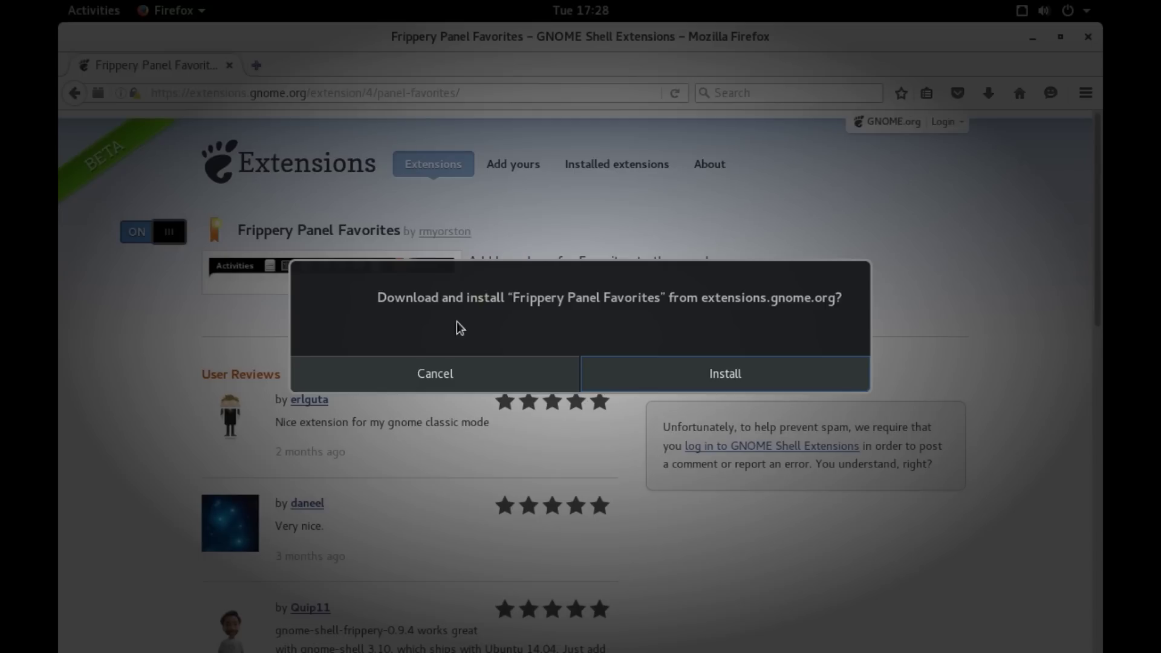
pyautogui.click(685, 375)
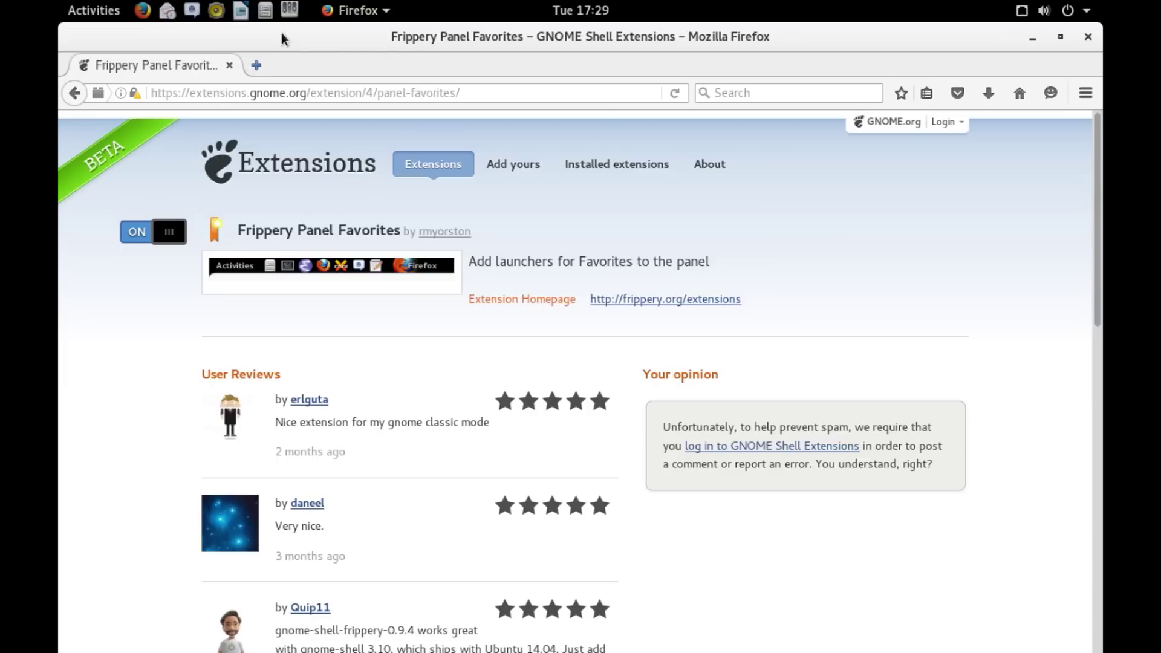
# - Minimize Firefox, switch on Dash to dock in the Extensions list, and open its settings
pyautogui.click(1030, 42)
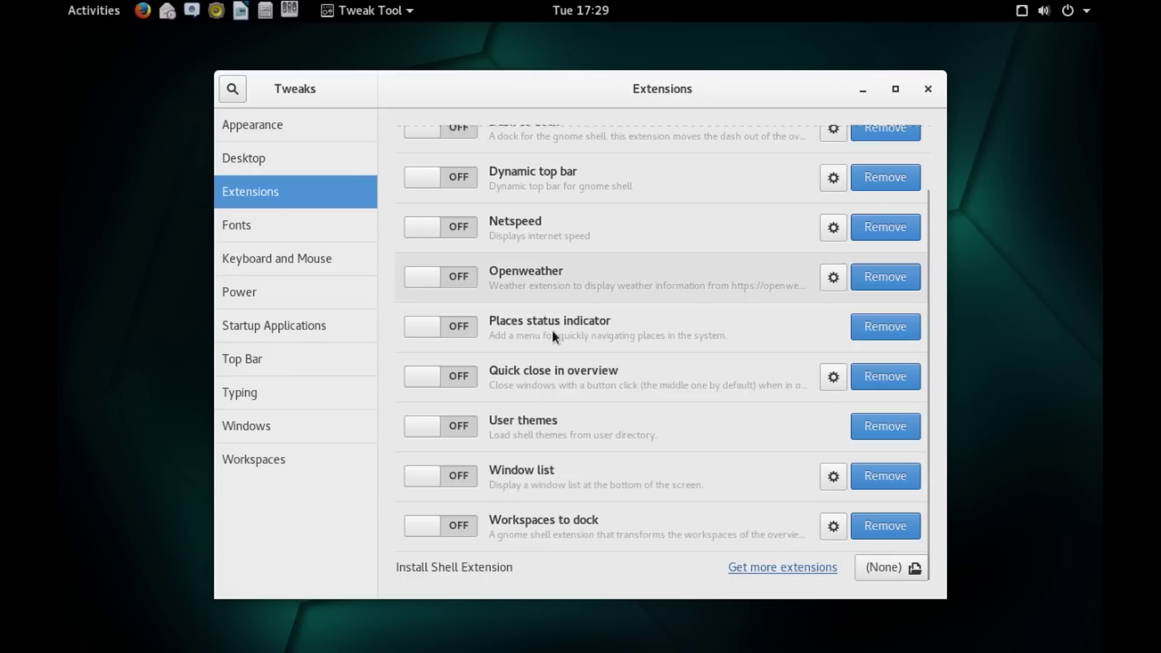
pyautogui.scroll(3, 618, 276)
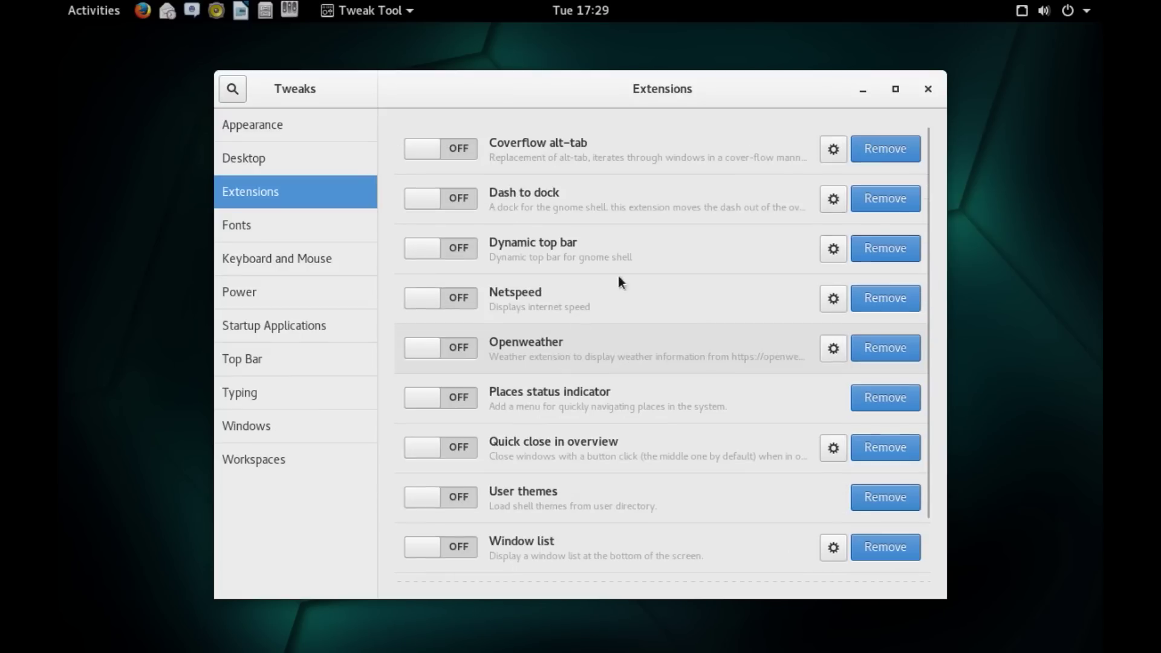
pyautogui.click(450, 200)
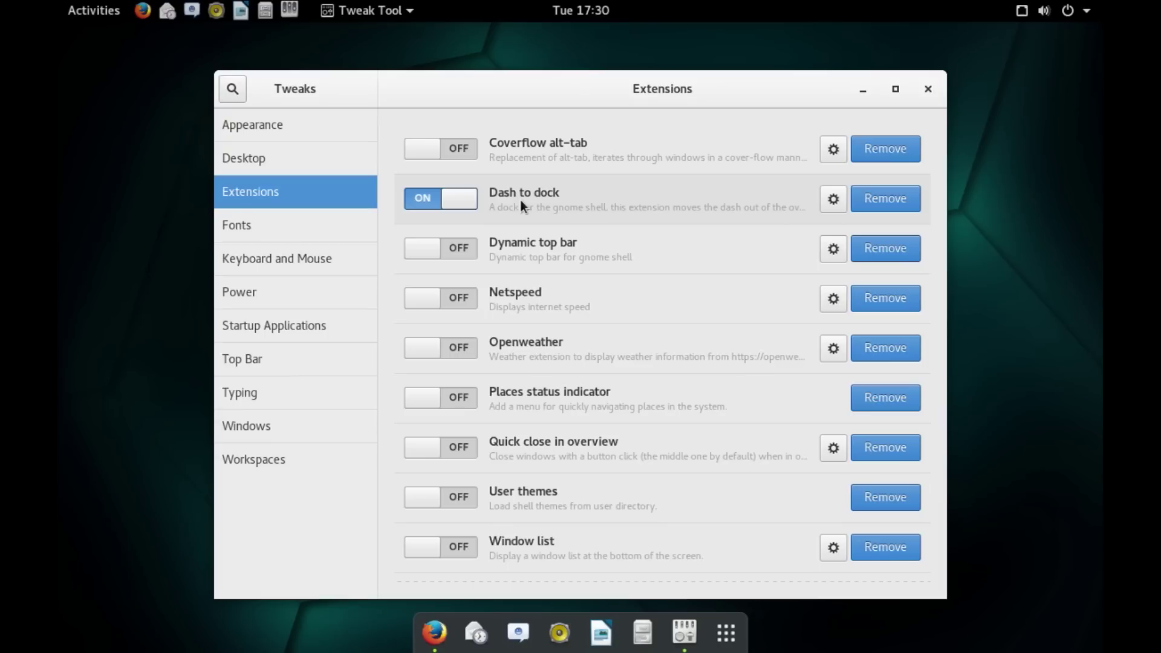
pyautogui.click(833, 202)
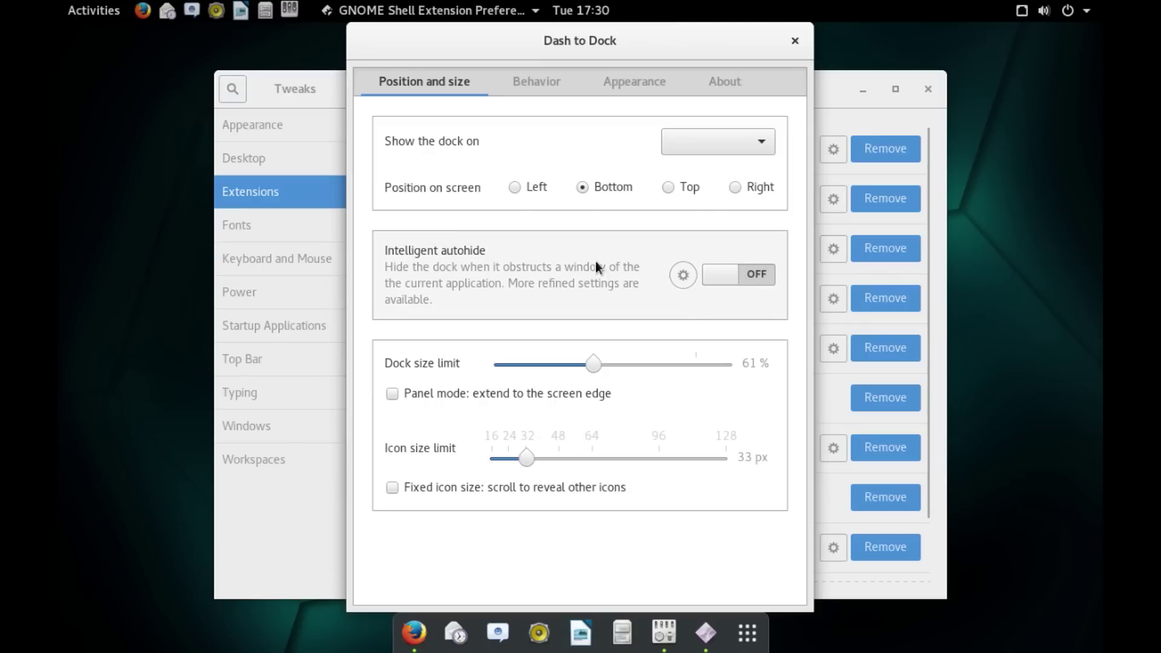
# - Keep the dock at Bottom, give it a custom 11% background opacity, and close preferences
pyautogui.click(514, 187)
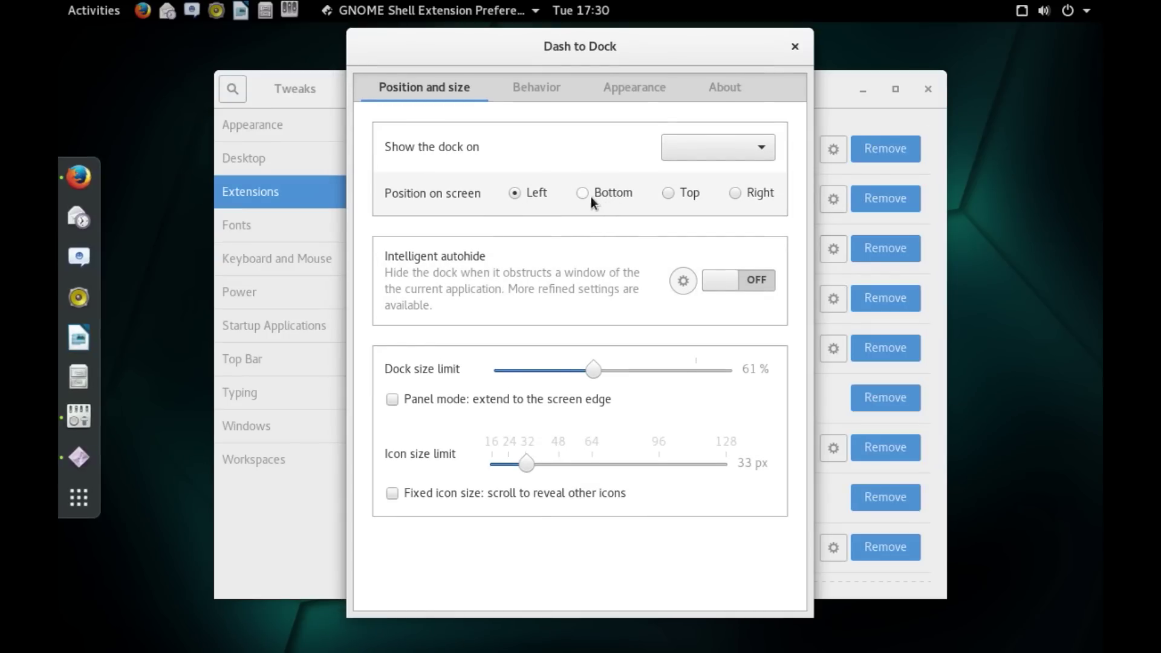
pyautogui.click(583, 192)
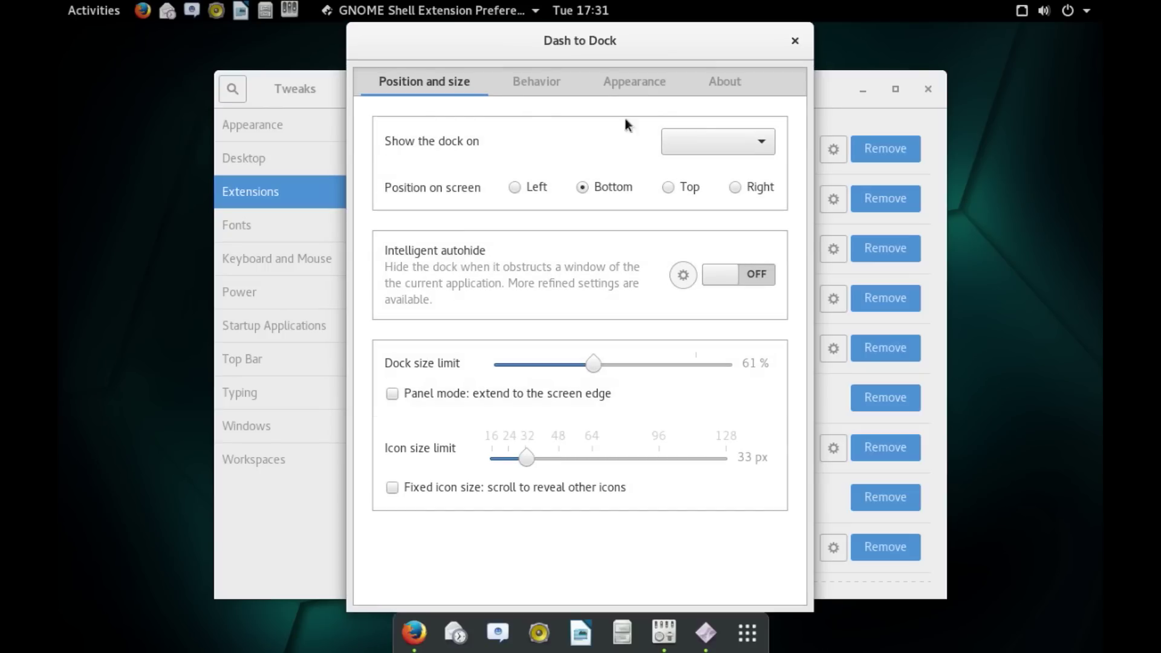
pyautogui.click(532, 91)
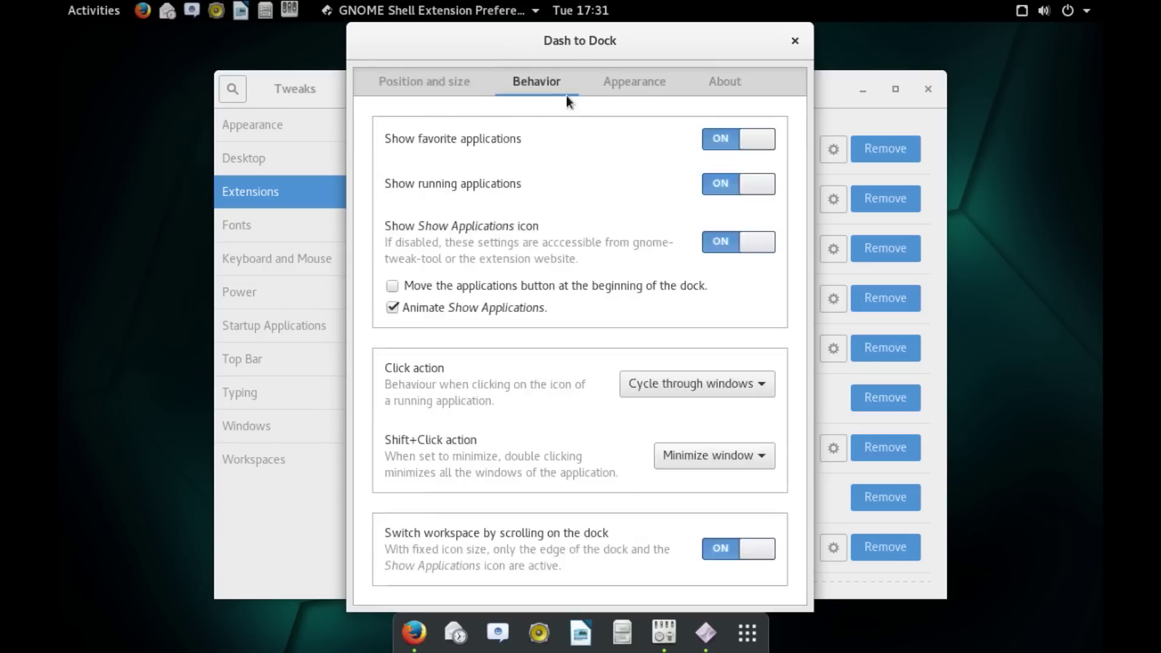
pyautogui.click(629, 89)
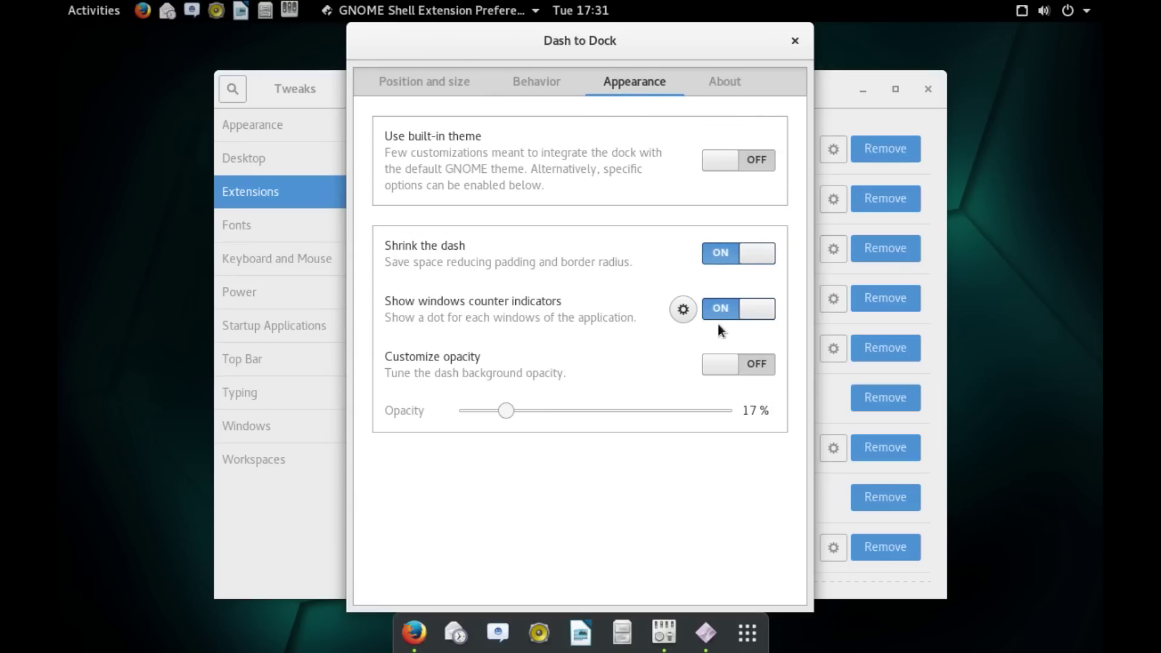
pyautogui.click(735, 365)
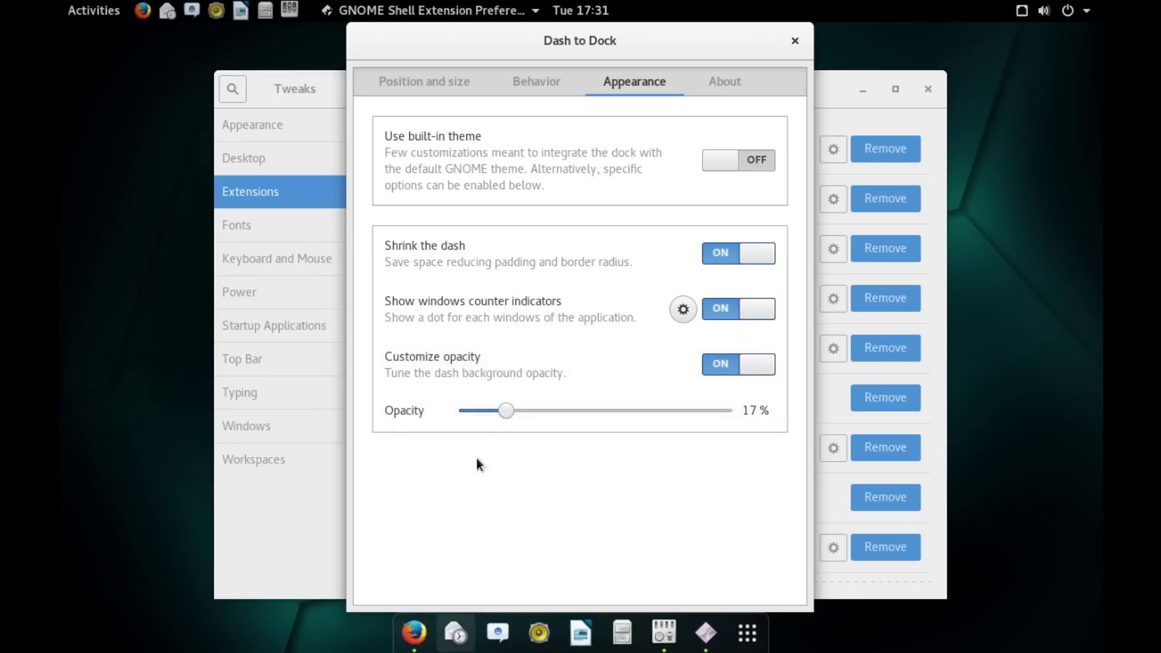
pyautogui.moveTo(489, 408); pyautogui.dragTo(488, 407)
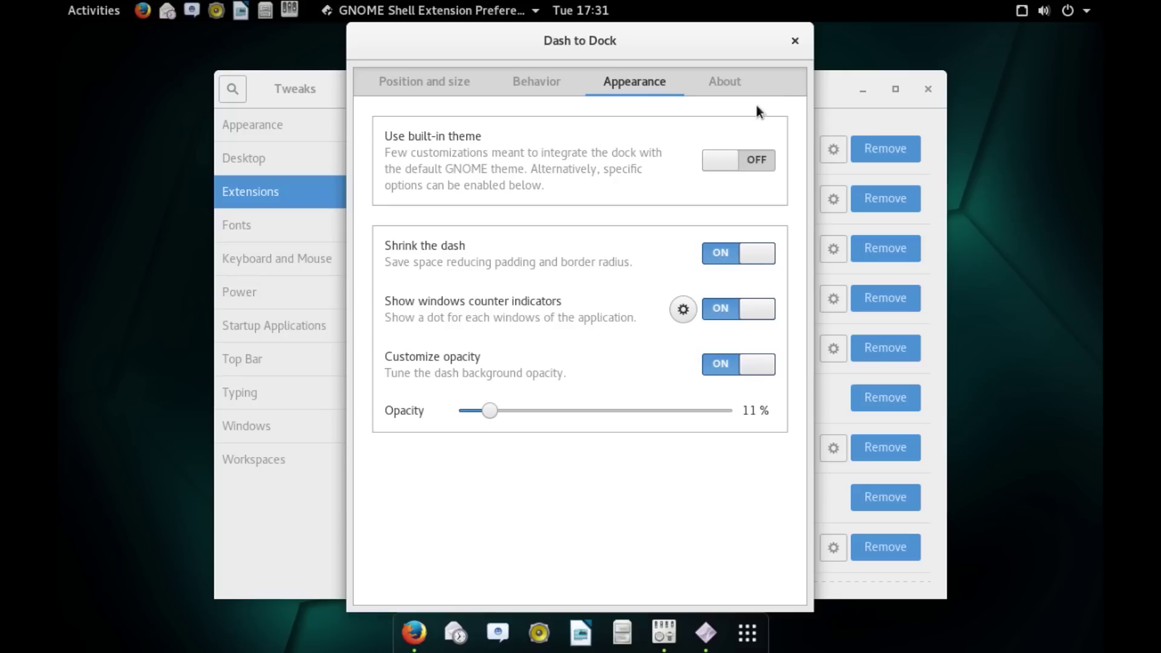
pyautogui.click(796, 42)
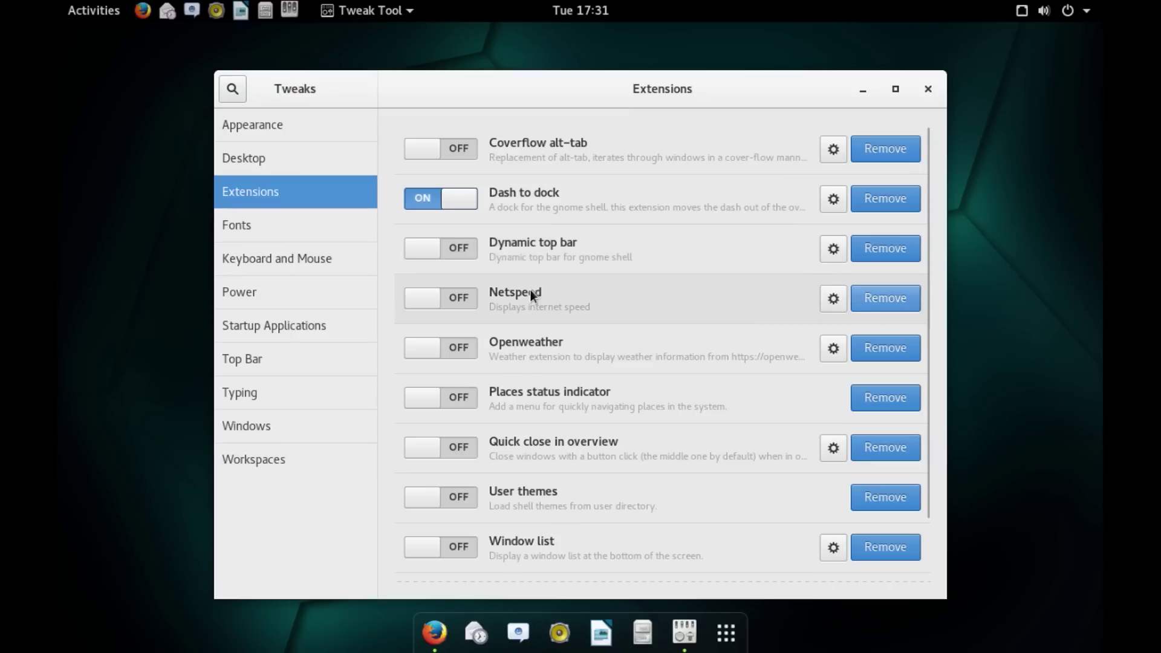
# - Switch on Netspeed, Openweather, Places status indicator and User themes, briefly trying the Places menu
pyautogui.click(460, 299)
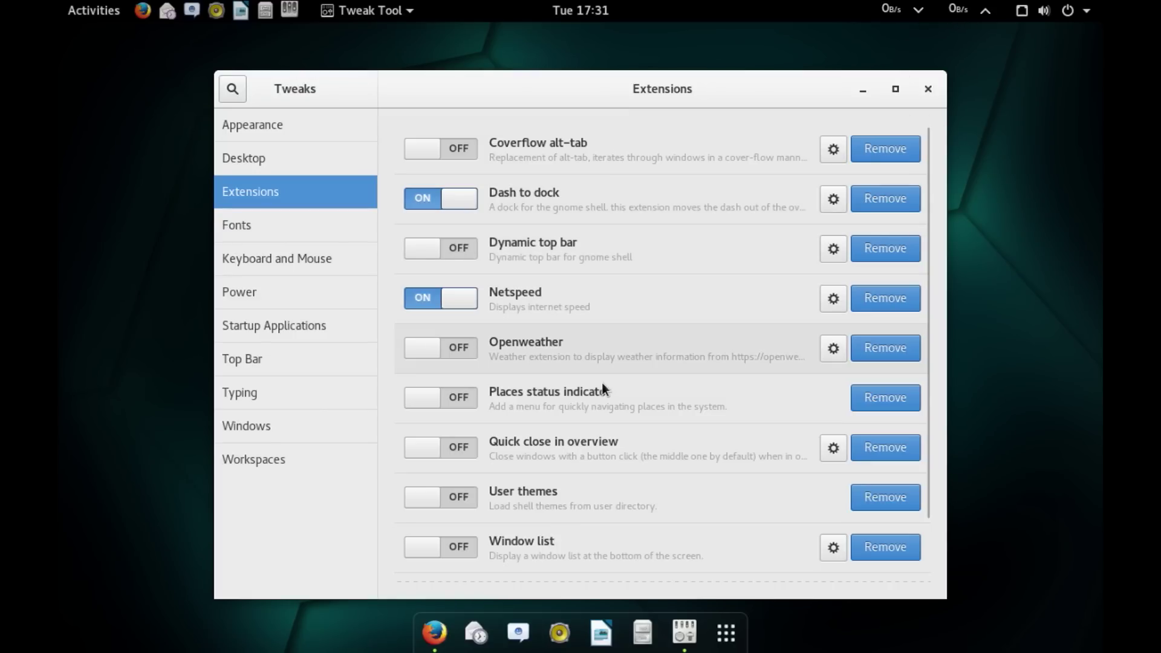
pyautogui.press('ctrl')
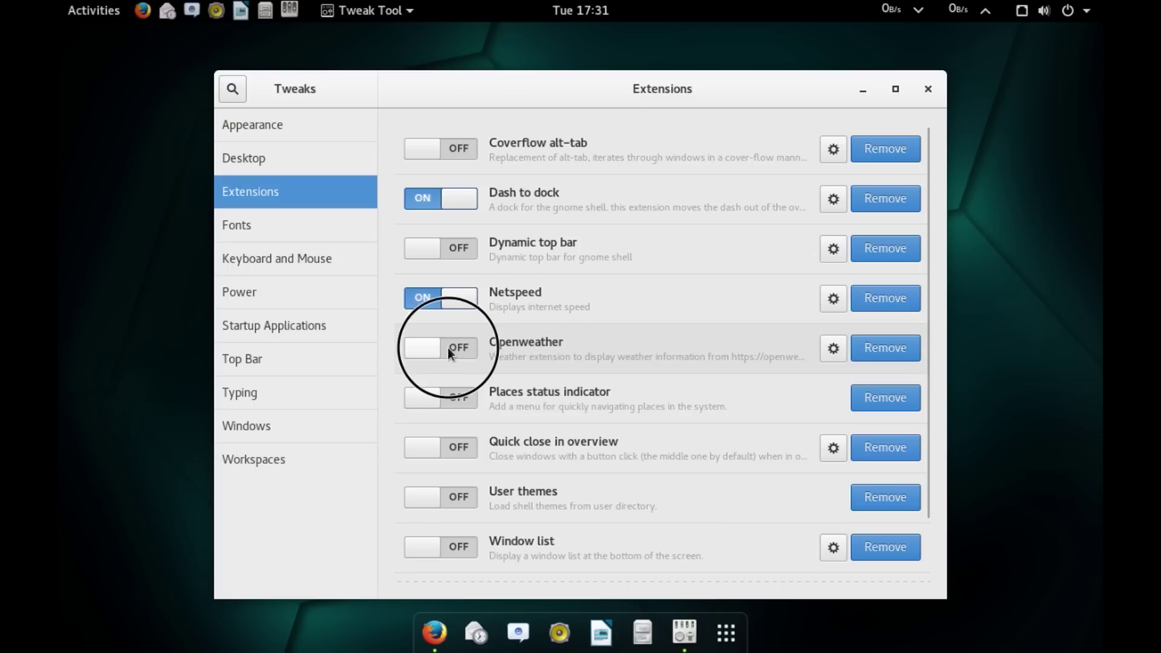
pyautogui.click(447, 352)
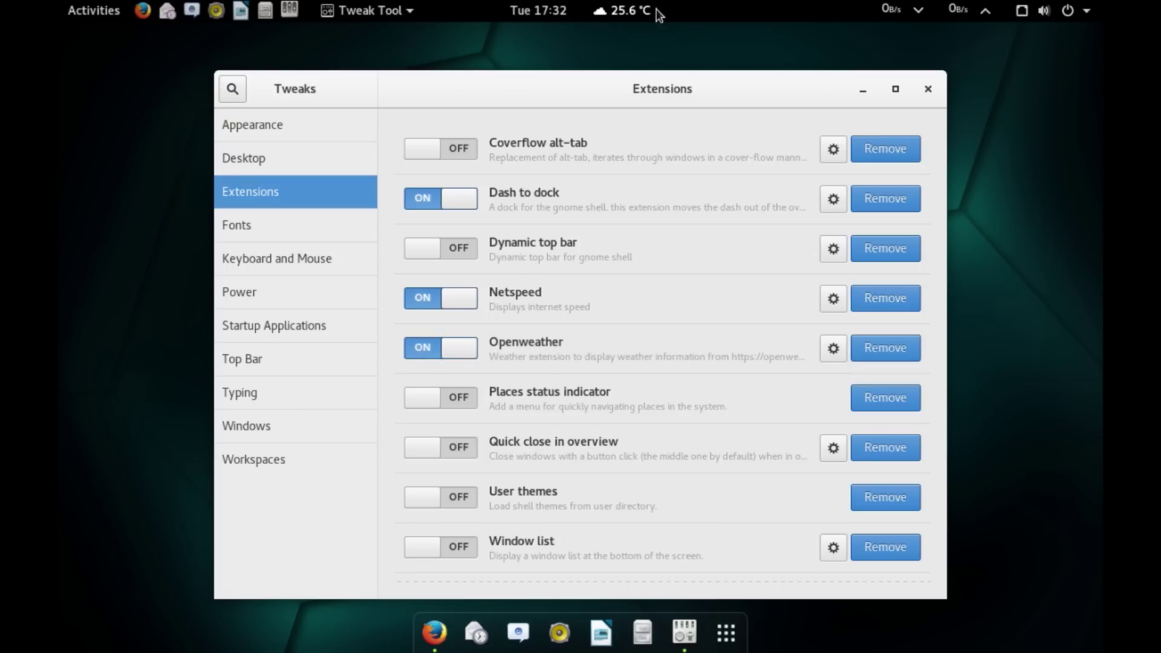
pyautogui.click(462, 404)
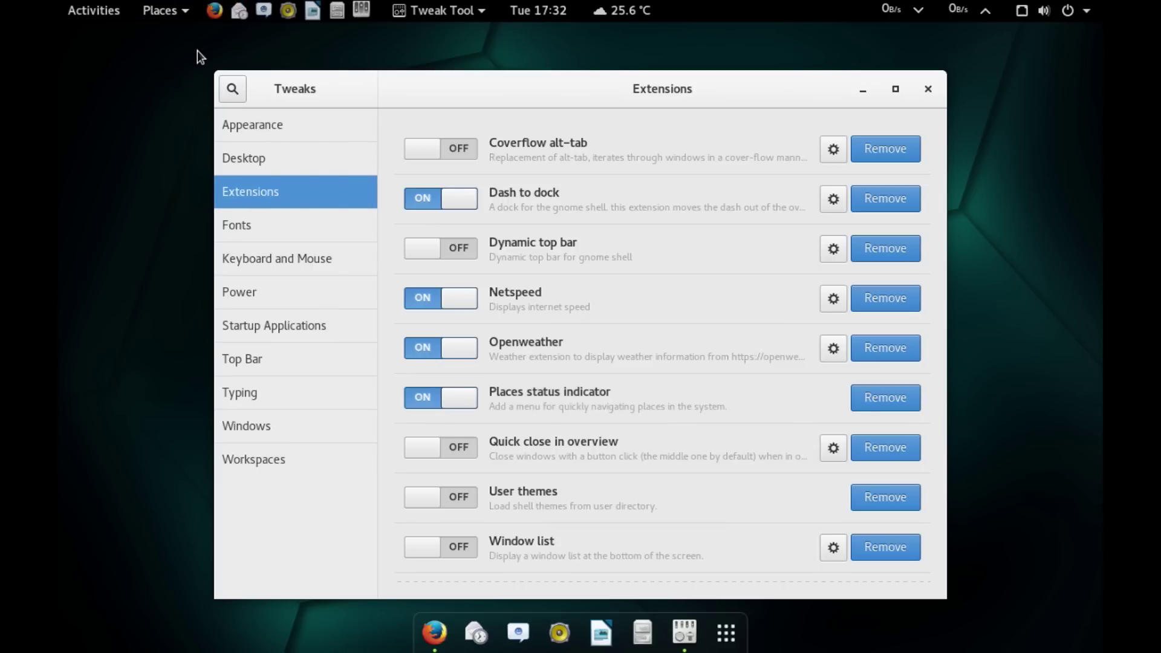
pyautogui.click(179, 10)
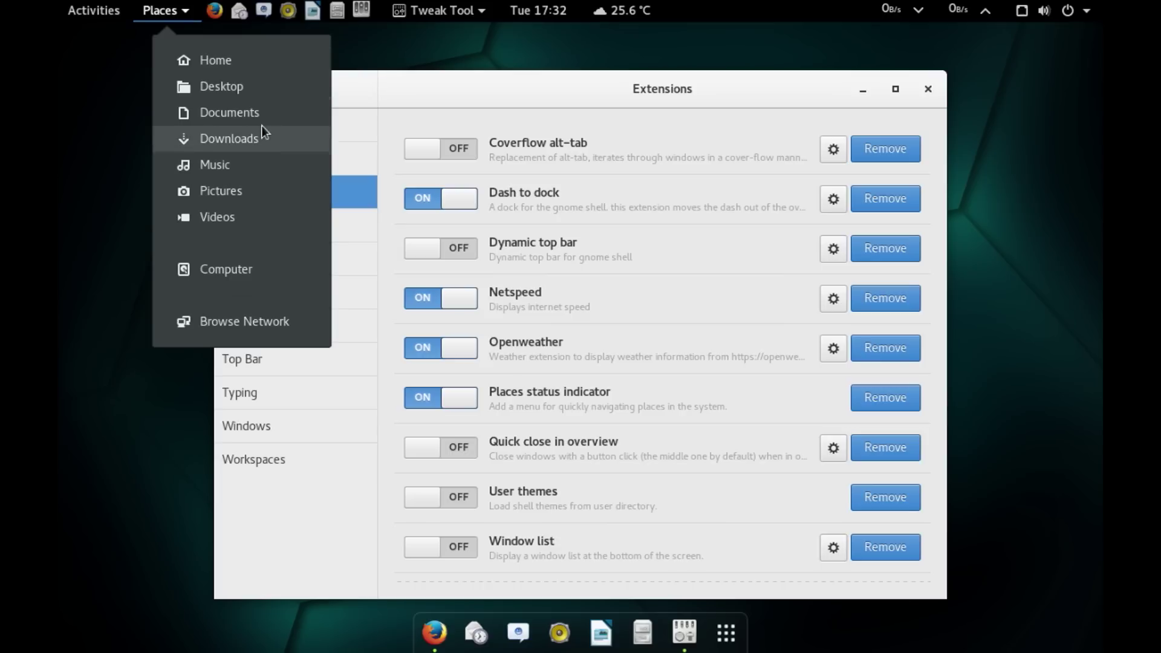
pyautogui.click(742, 420)
pyautogui.scroll(-2, 742, 419)
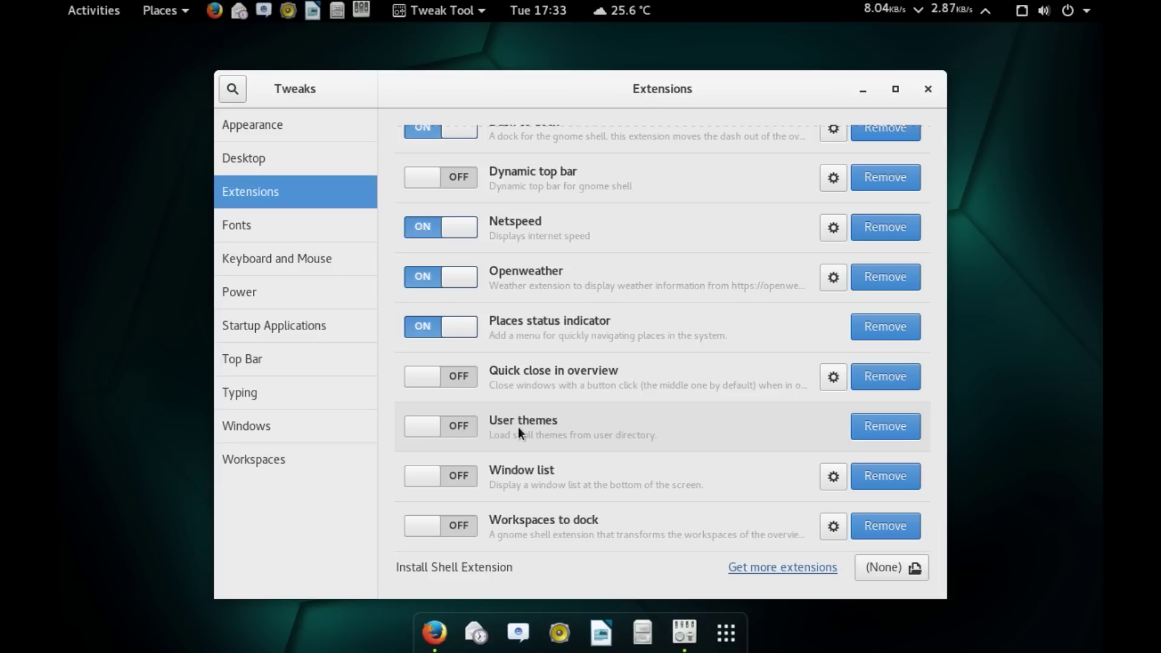
pyautogui.click(458, 426)
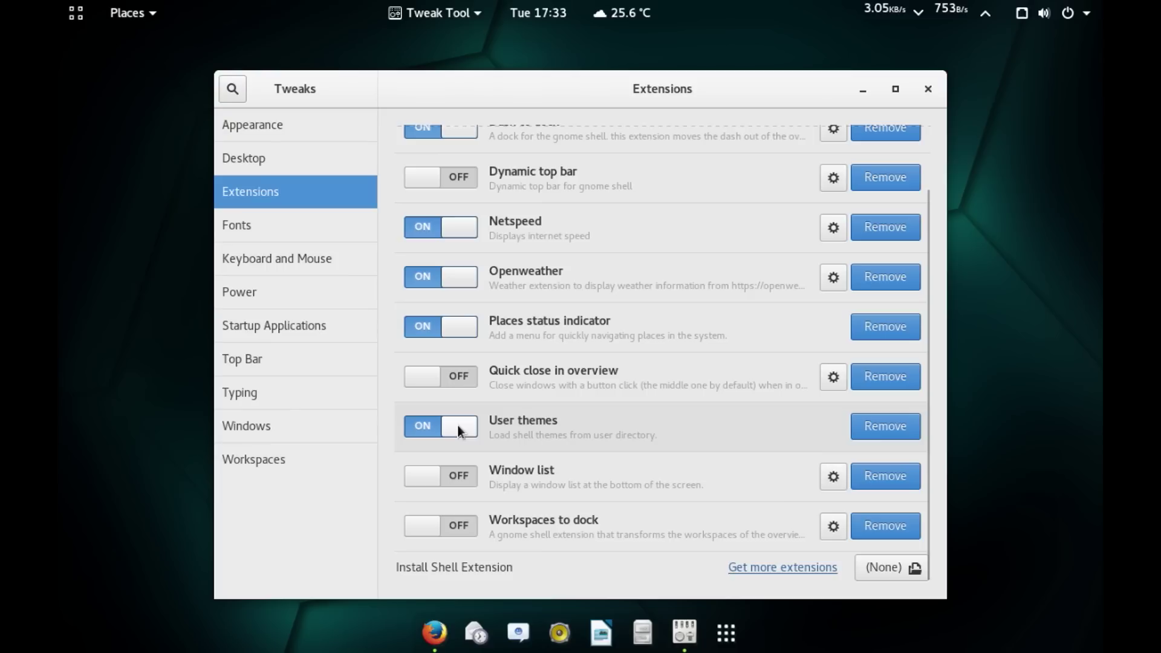
# - Restart Tweak Tool with Ctrl+Q, check the Shell theme chooser under Appearance, then return to Firefox
pyautogui.click(304, 125)
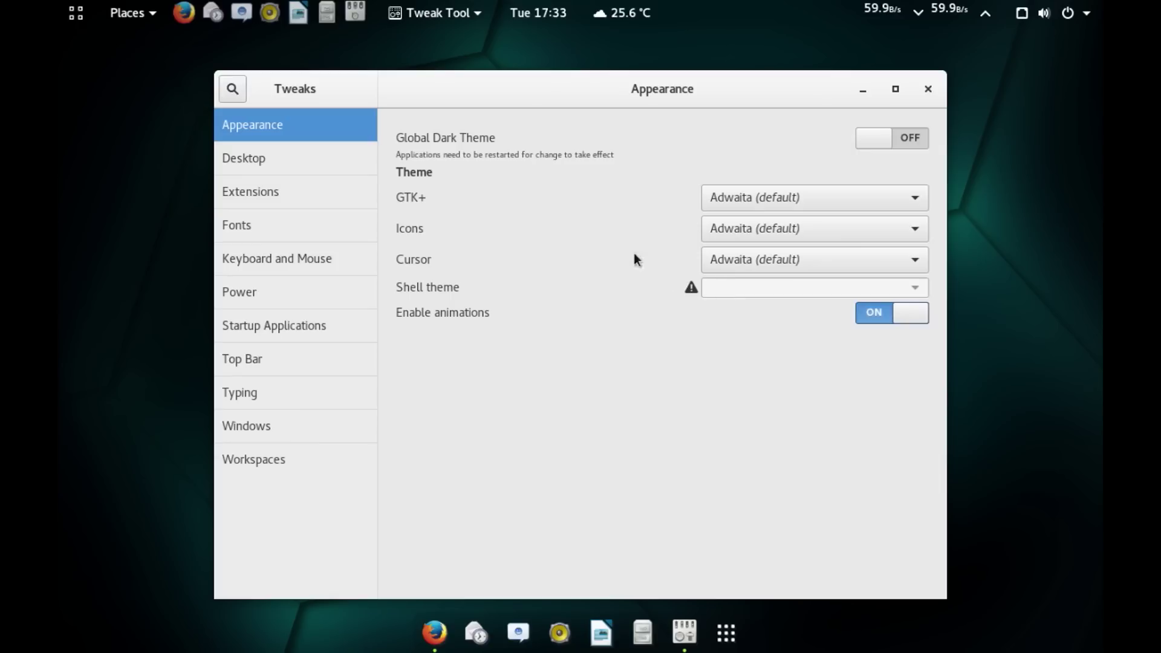
pyautogui.press('ctrl')
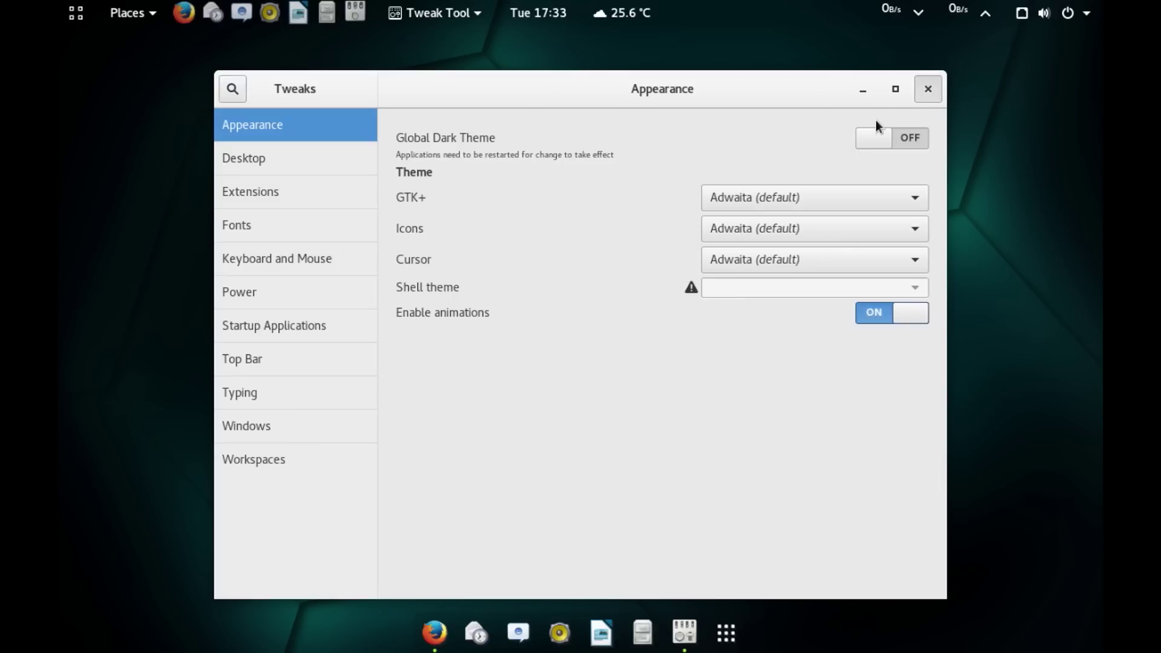
pyautogui.hotkey('ctrl', 'q')
pyautogui.click(355, 12)
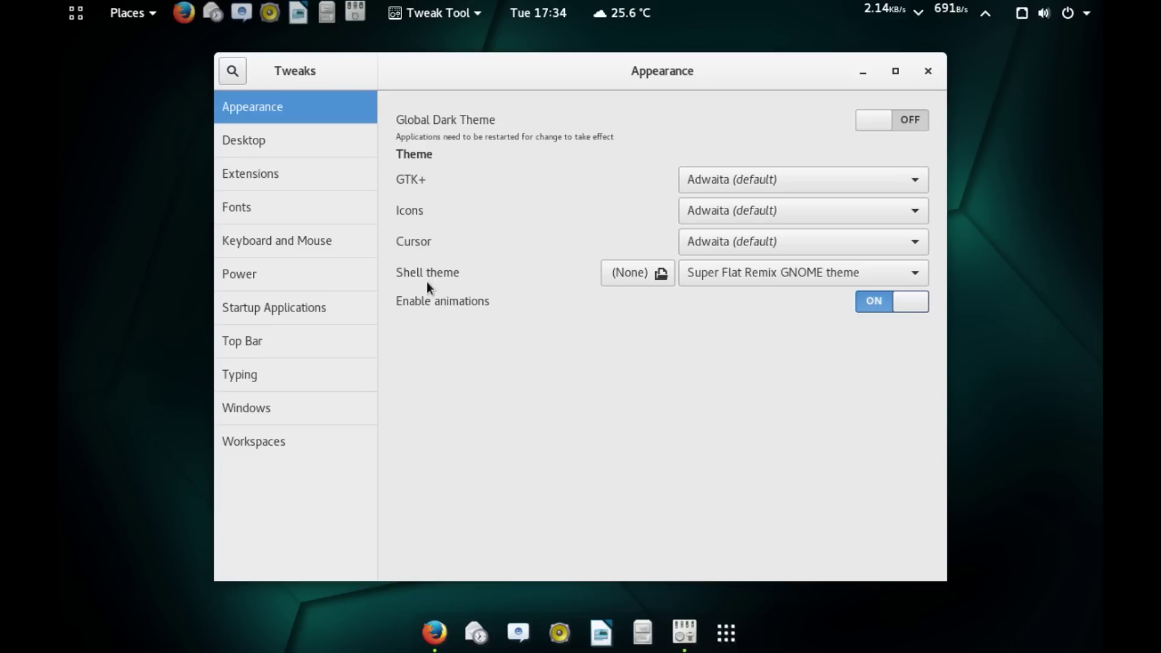
pyautogui.click(656, 276)
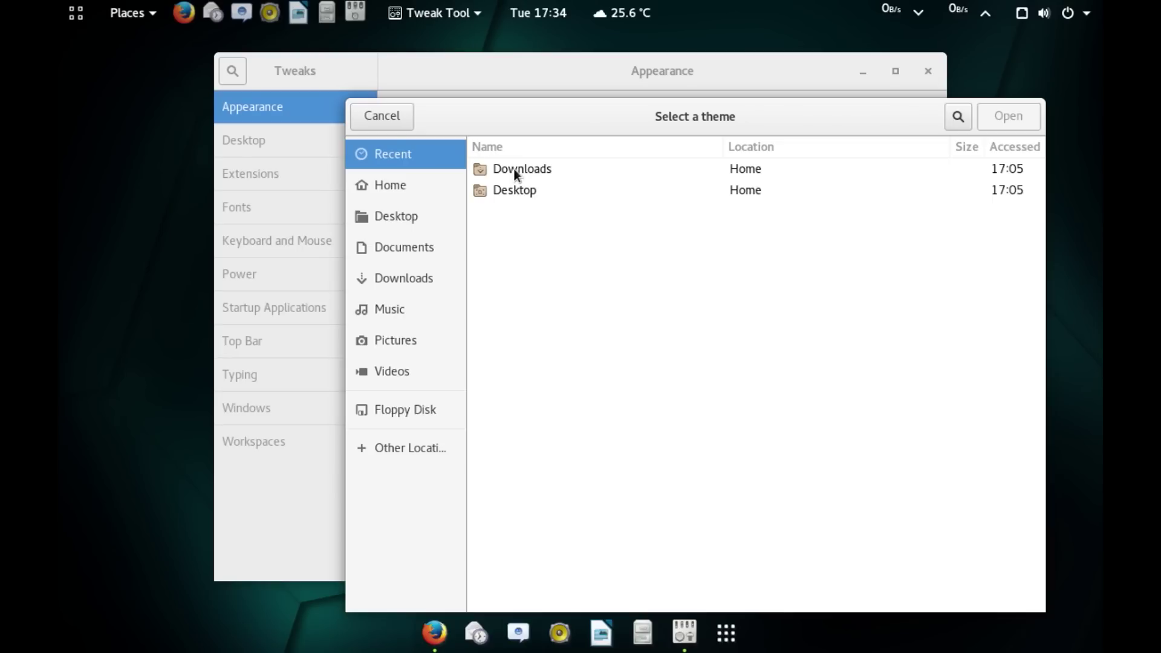
pyautogui.click(395, 125)
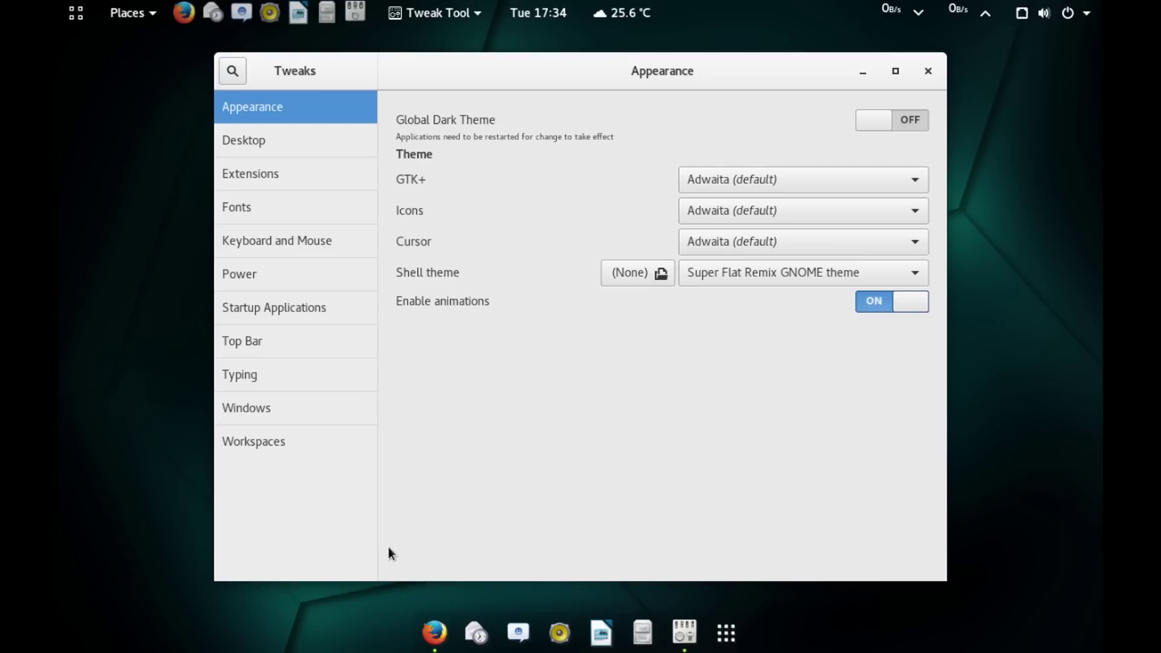
pyautogui.click(435, 632)
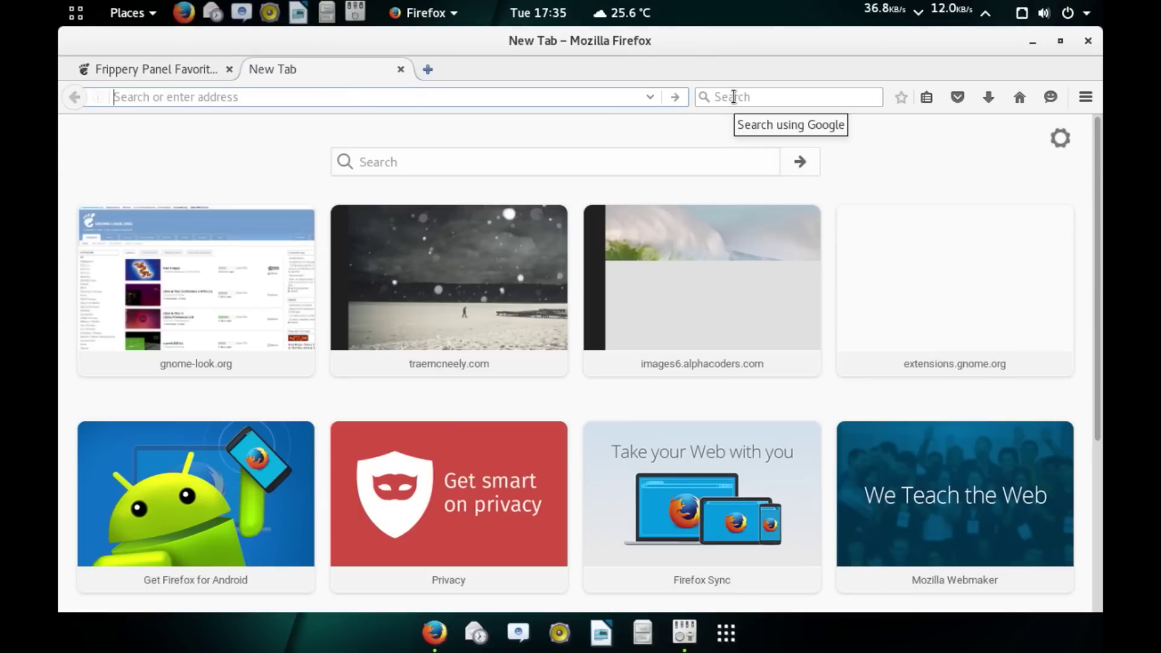
# - Web-search 'gnome-look' and open GNOME-Look.org's GNOME Shell theme listings
pyautogui.click(734, 97)
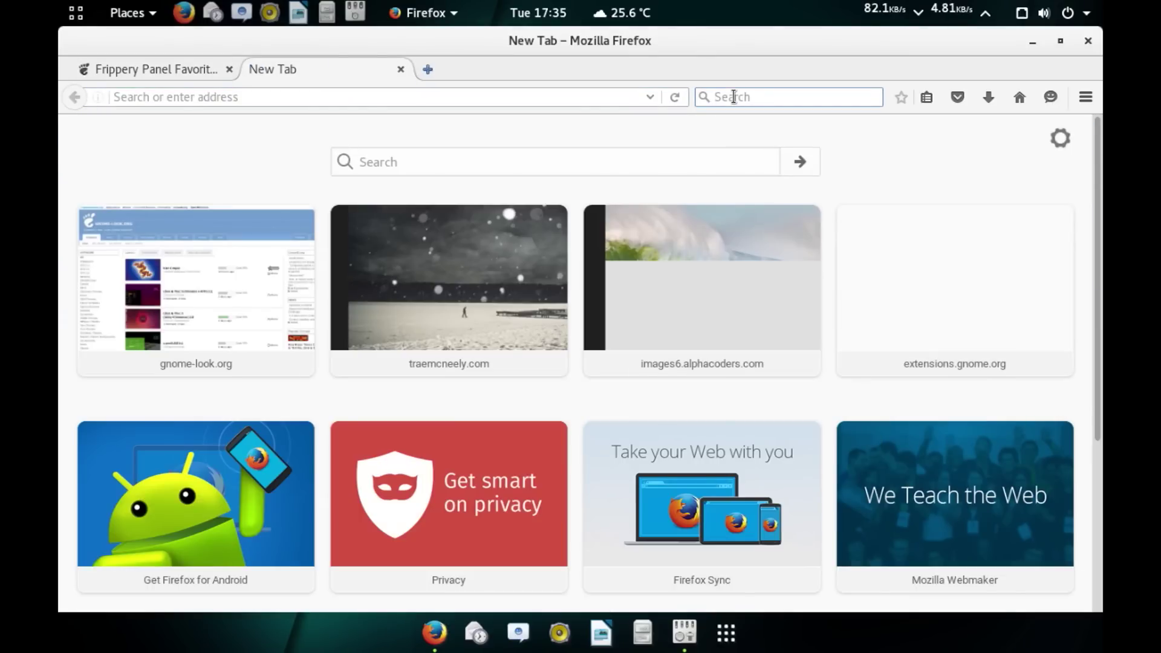
pyautogui.write('gnome-look')
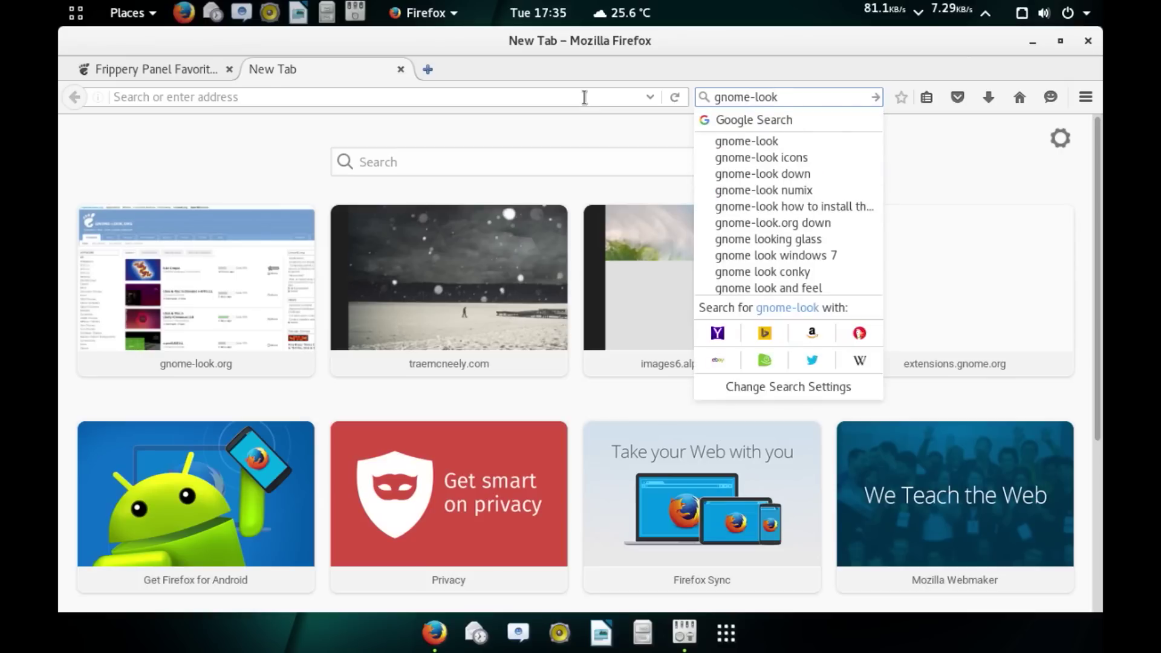
pyautogui.press('Return')
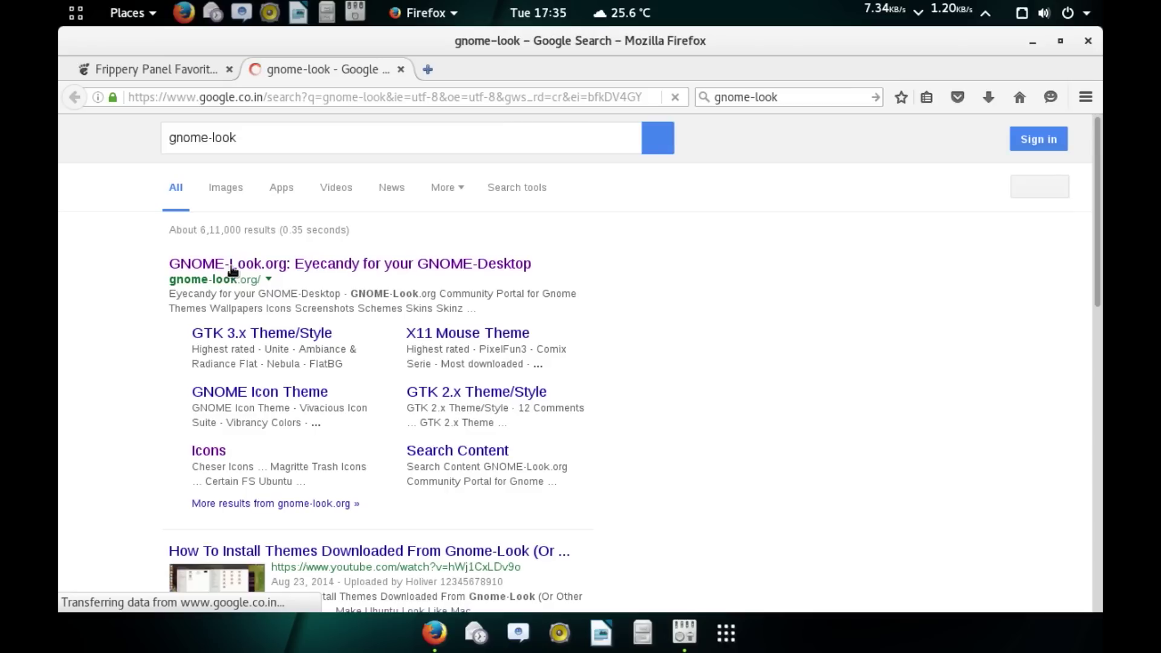
pyautogui.click(260, 266)
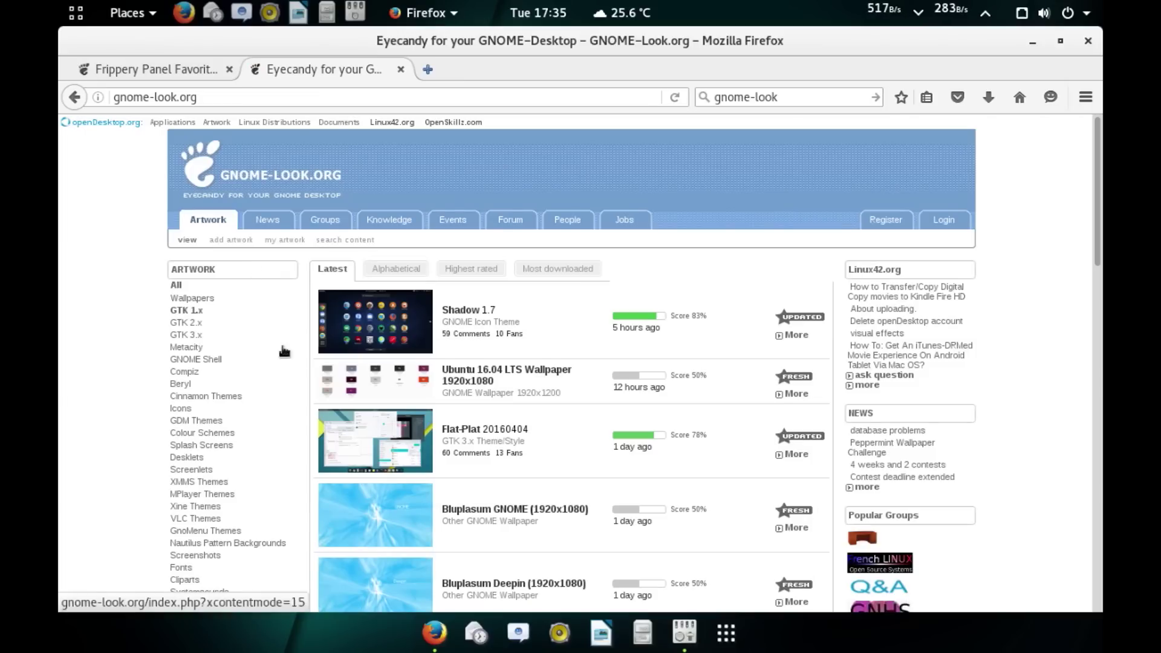
pyautogui.click(219, 362)
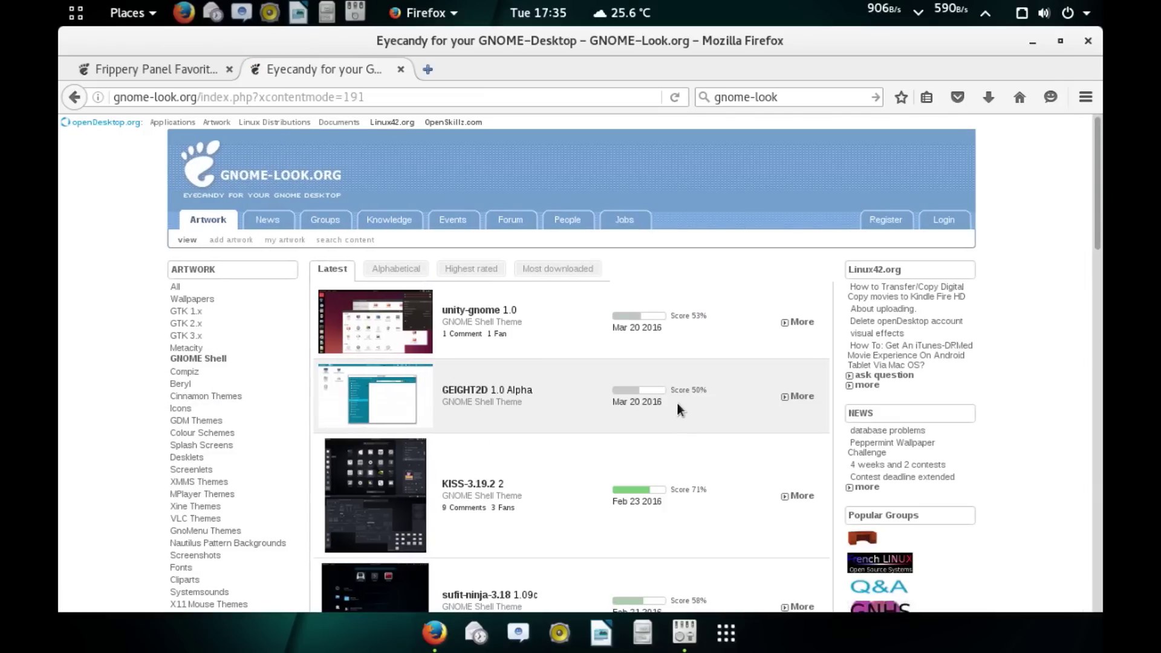
pyautogui.scroll(-10, 676, 400)
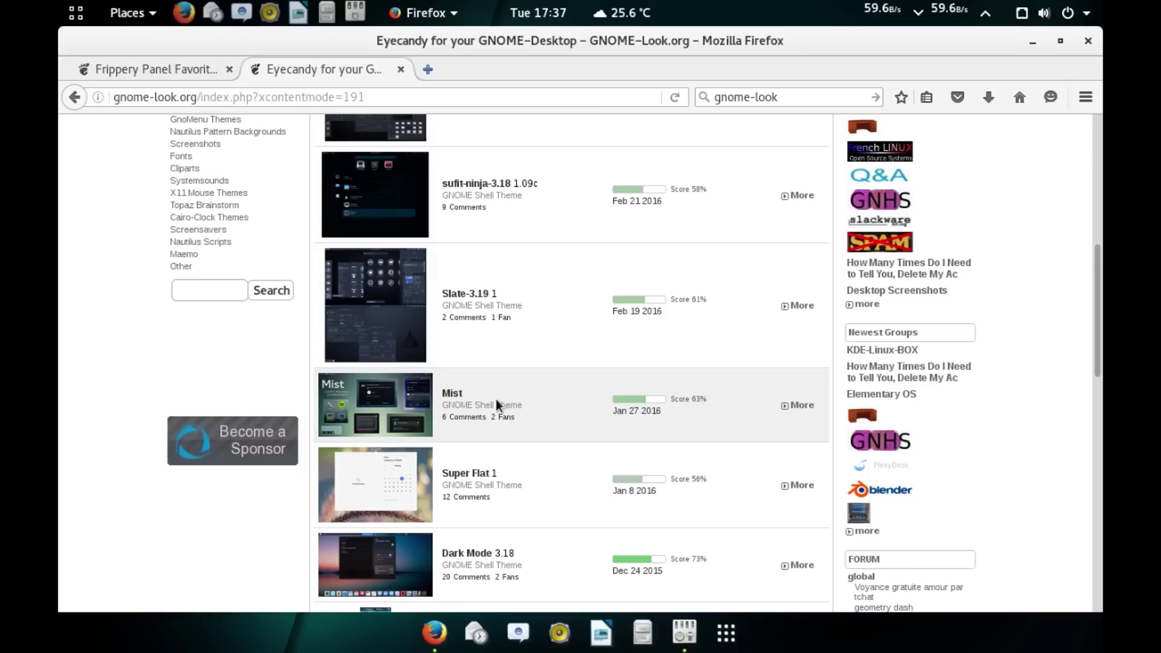
# - Browse Files to /usr/share/themes using a 'the' search, then minimize Files
pyautogui.click(641, 636)
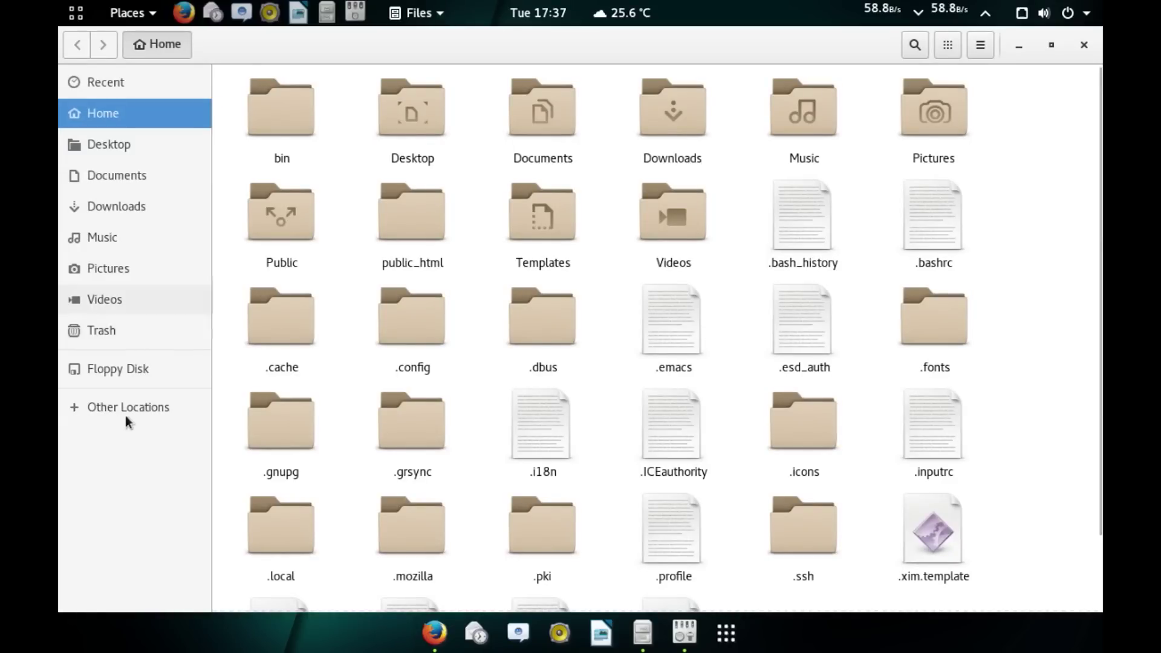
pyautogui.click(131, 407)
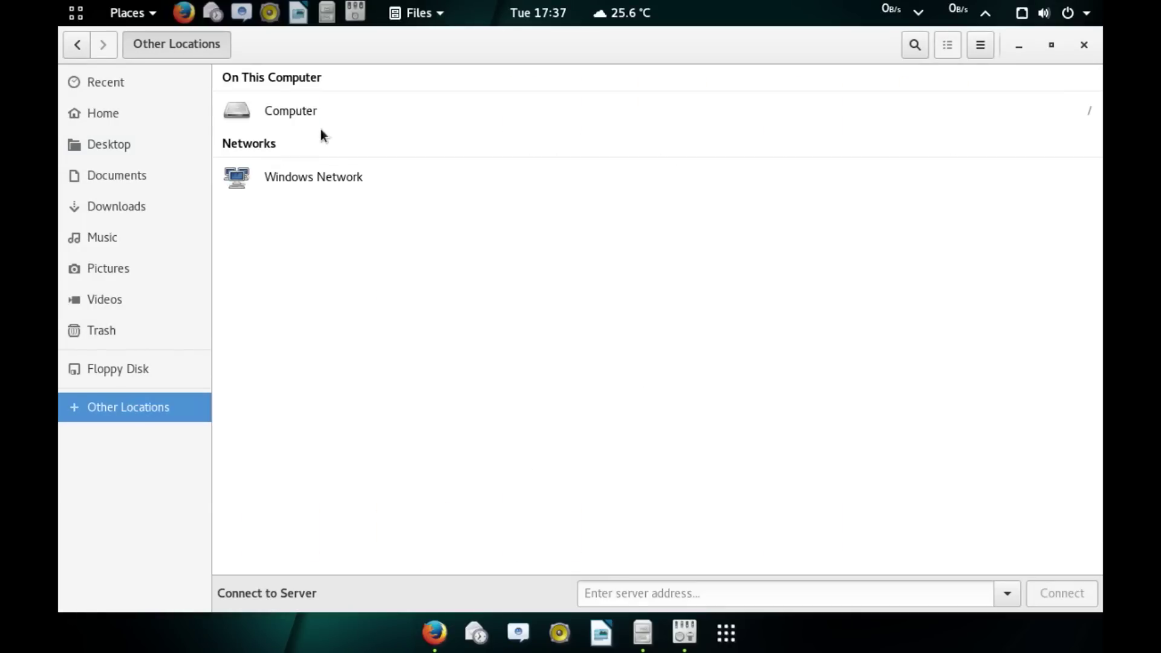
pyautogui.click(290, 111)
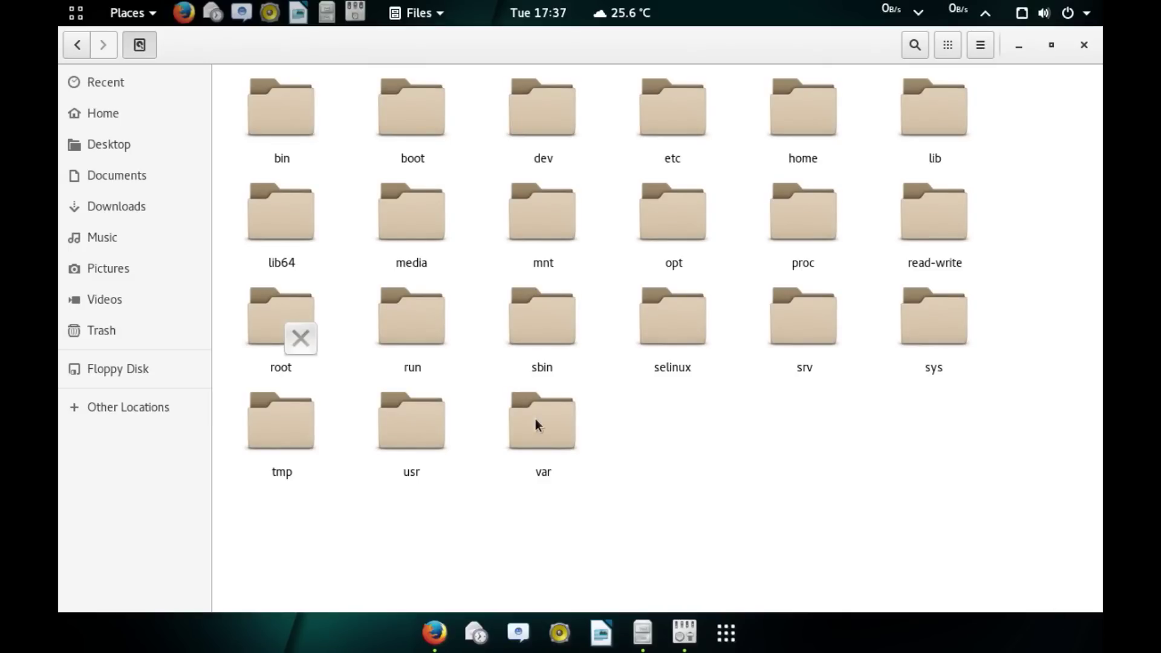
pyautogui.doubleClick(404, 433)
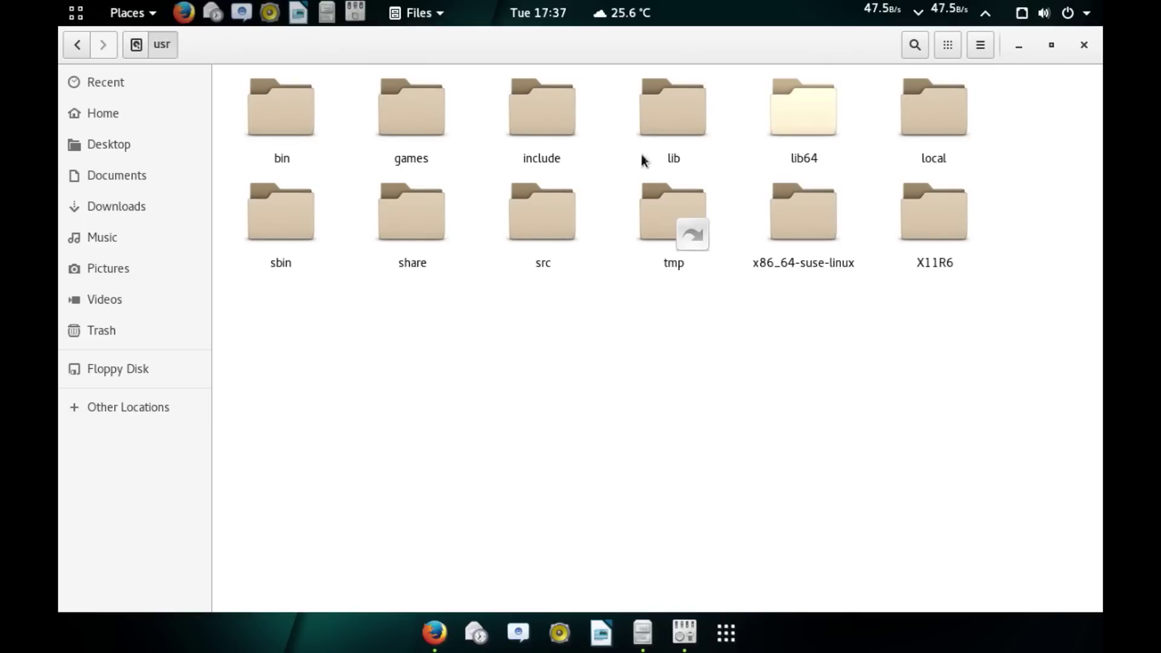
pyautogui.doubleClick(422, 223)
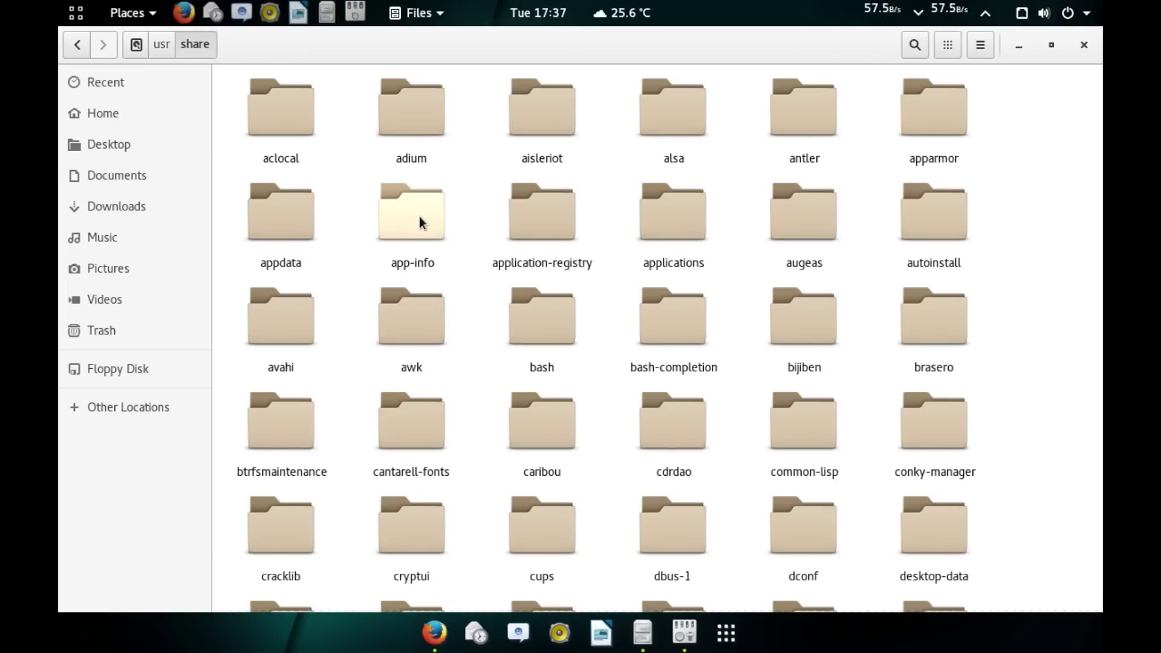
pyautogui.click(421, 222)
pyautogui.write('t')
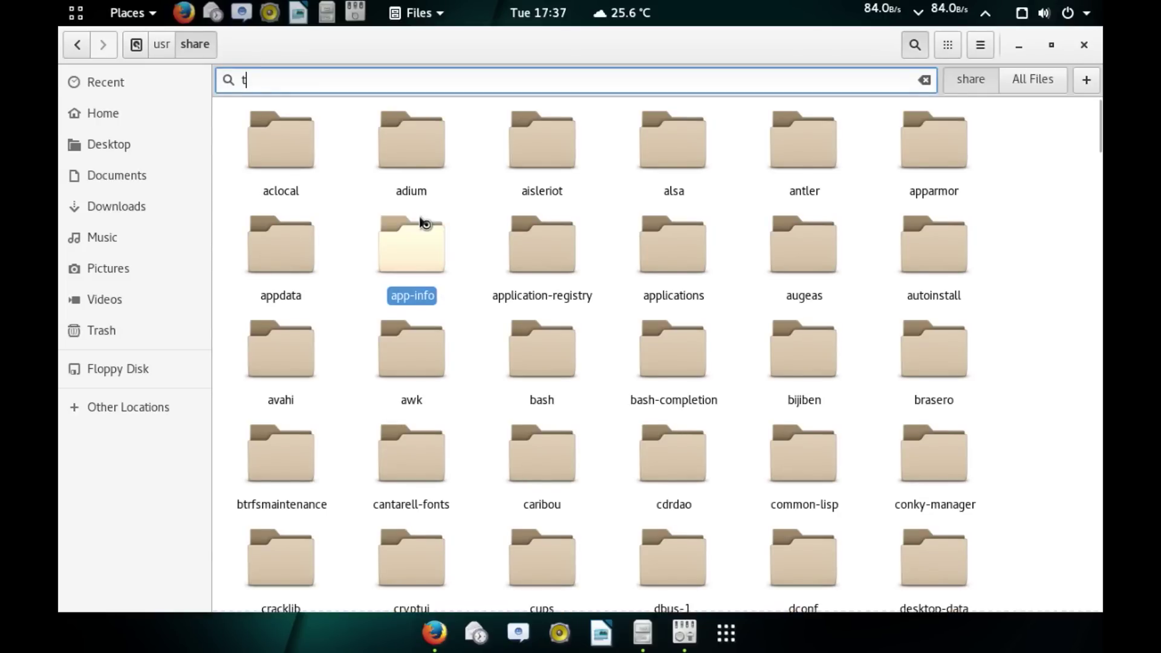
pyautogui.write('he')
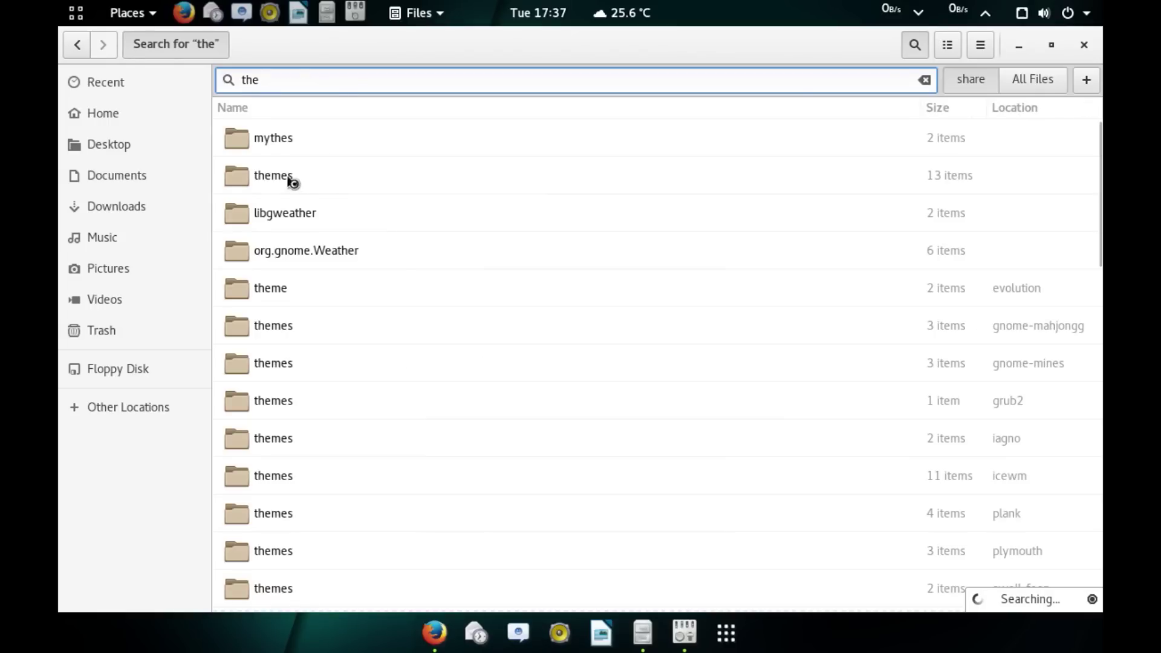
pyautogui.doubleClick(285, 178)
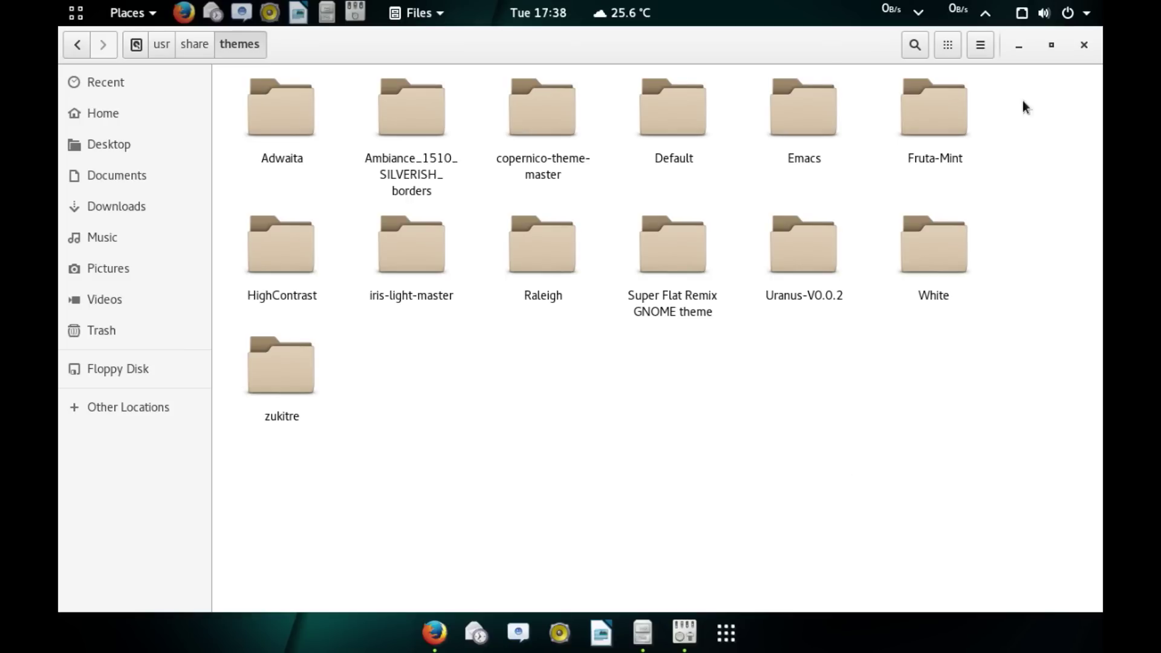
pyautogui.click(1016, 49)
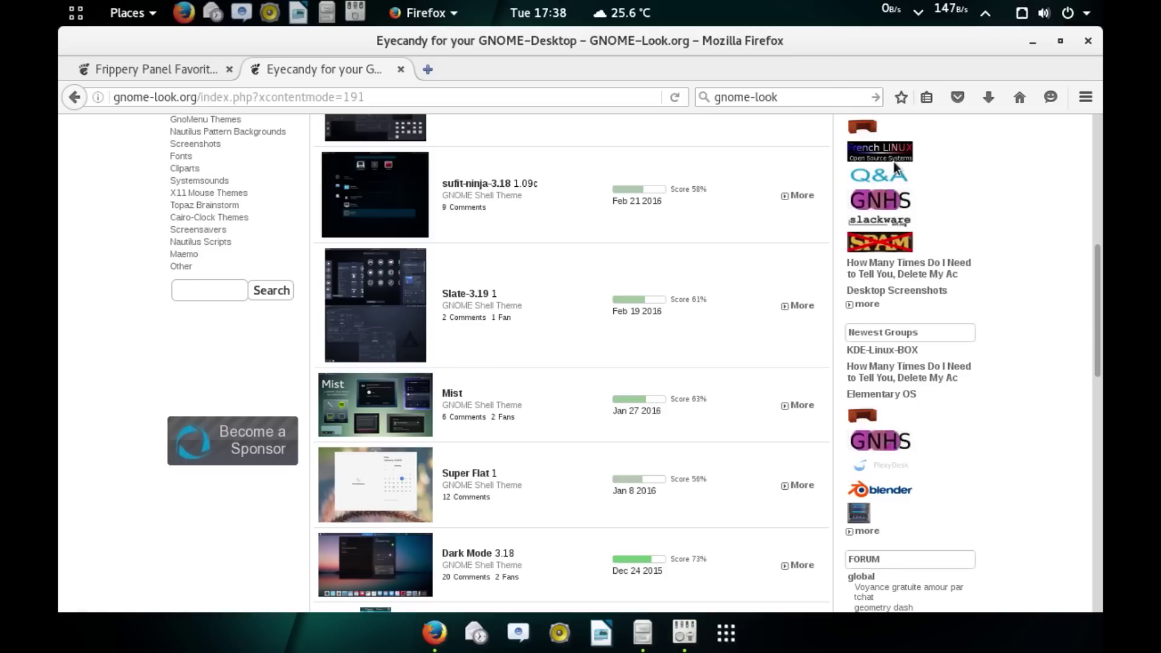
# - Set the GTK+ theme to Iris-light-master and the icon theme to Numix-Circle-Light
pyautogui.click(1032, 42)
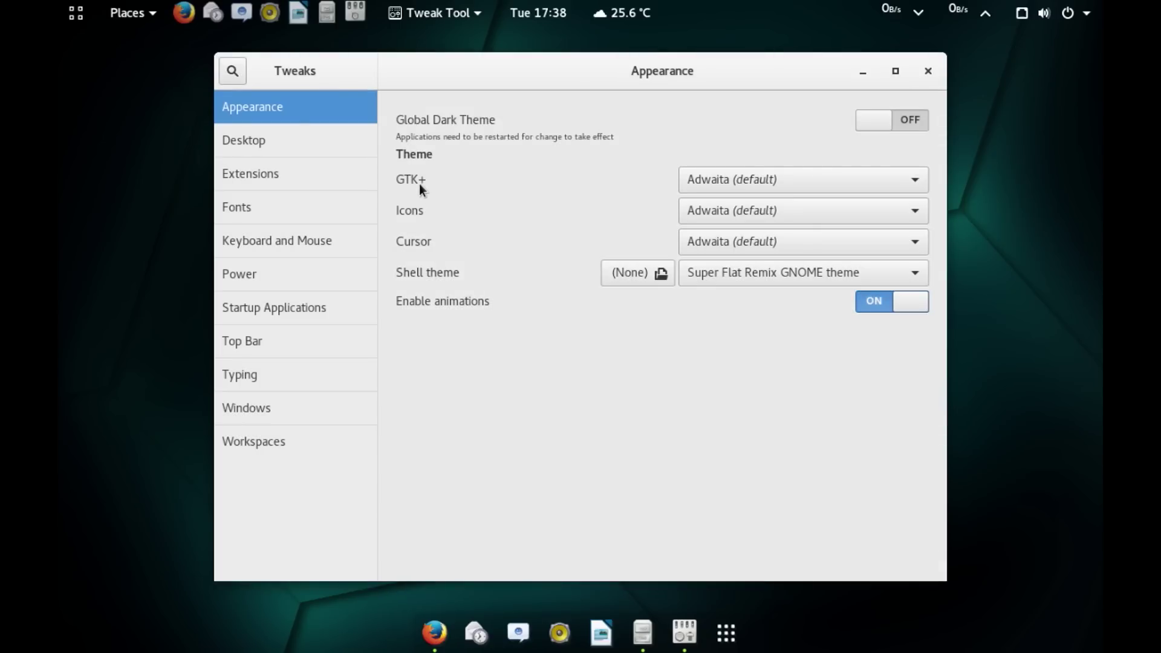
pyautogui.click(760, 184)
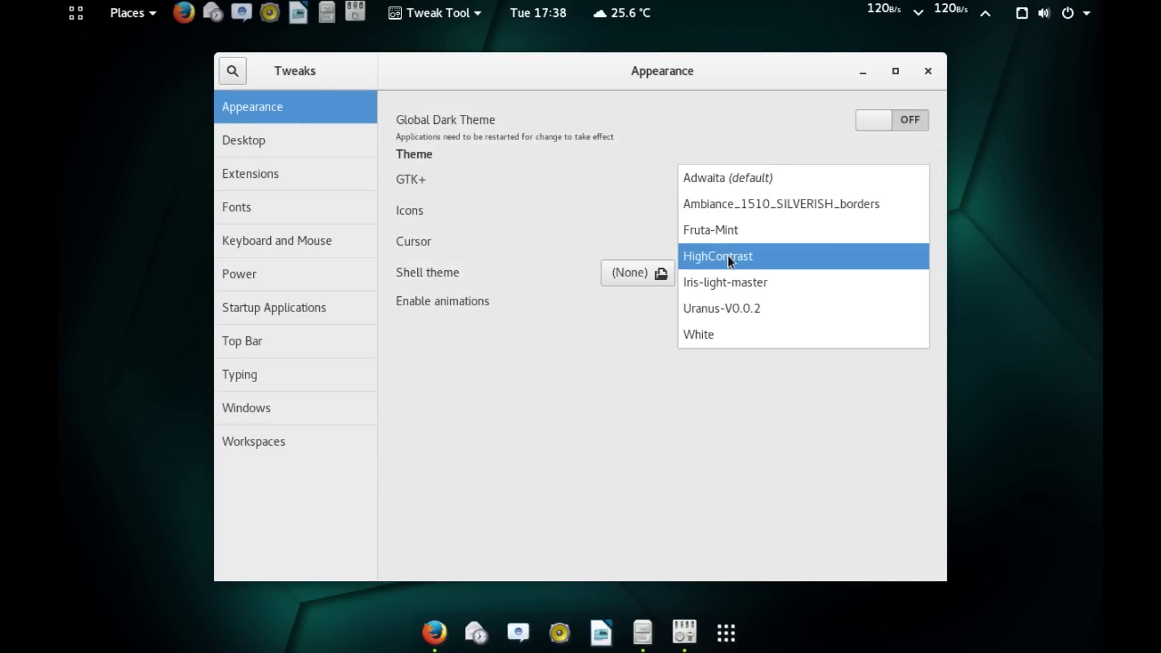
pyautogui.click(712, 288)
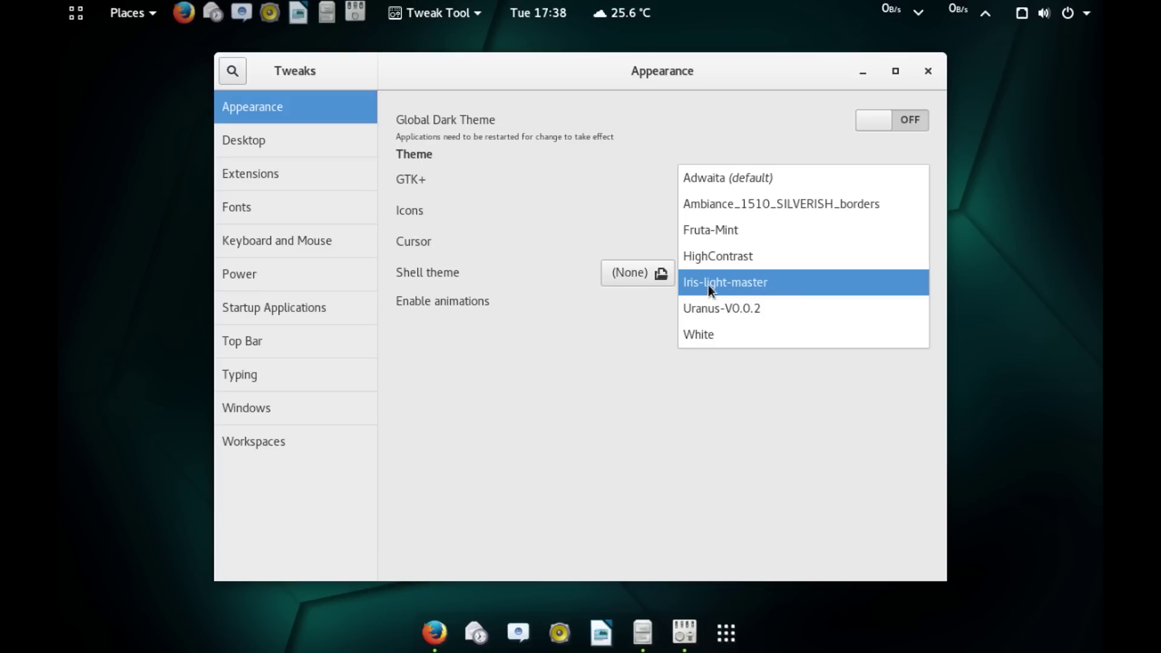
pyautogui.click(723, 285)
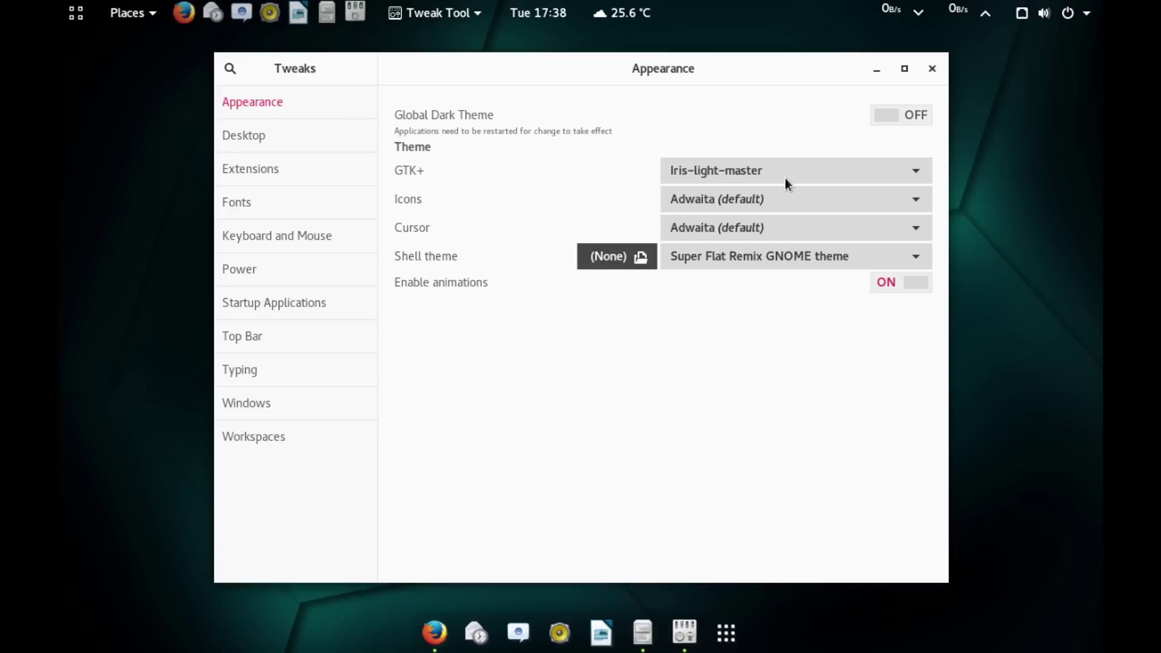
pyautogui.click(763, 199)
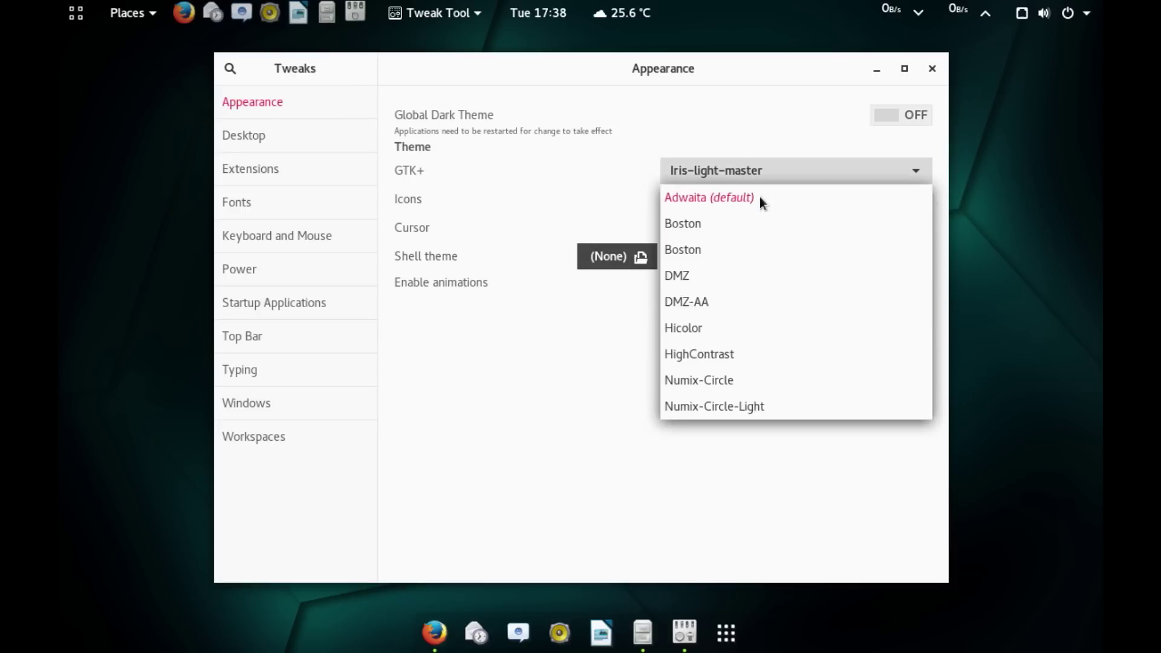
pyautogui.click(722, 407)
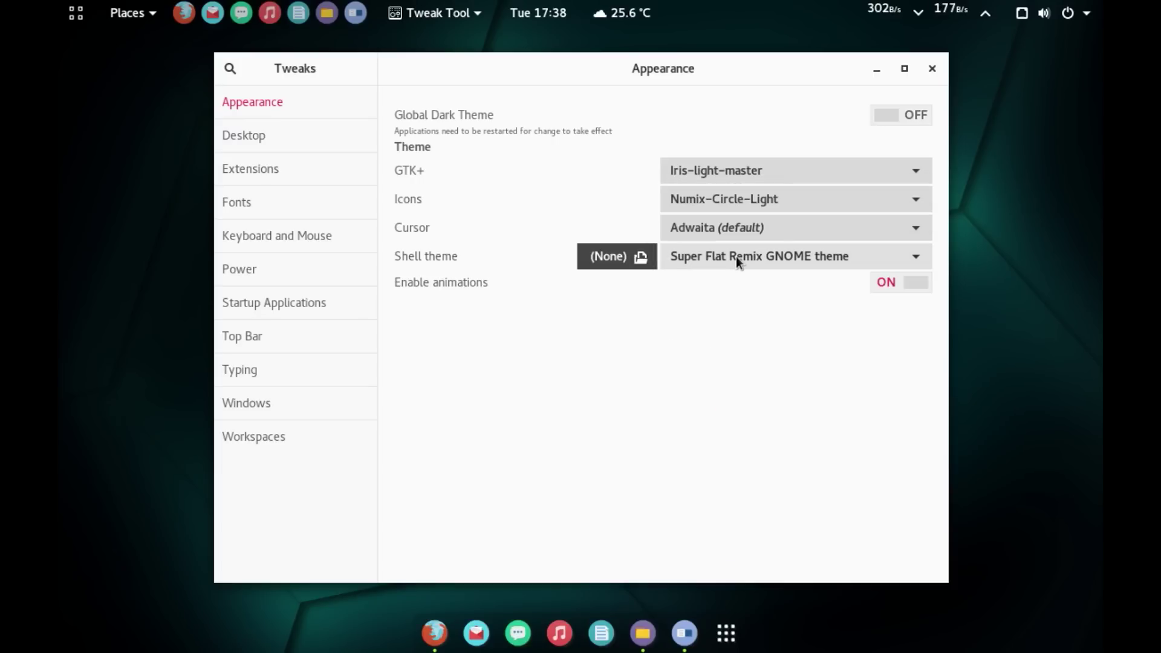
# - Try the White shell theme, keep Super Flat Remix instead, and minimize Tweaks
pyautogui.click(735, 257)
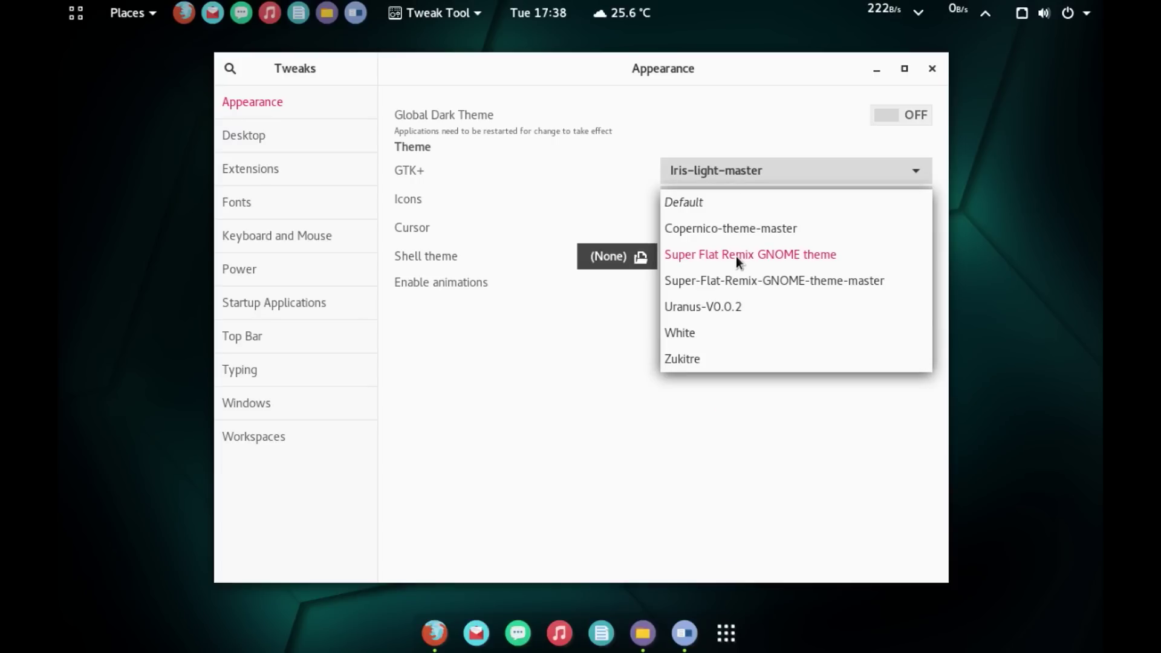
pyautogui.click(690, 332)
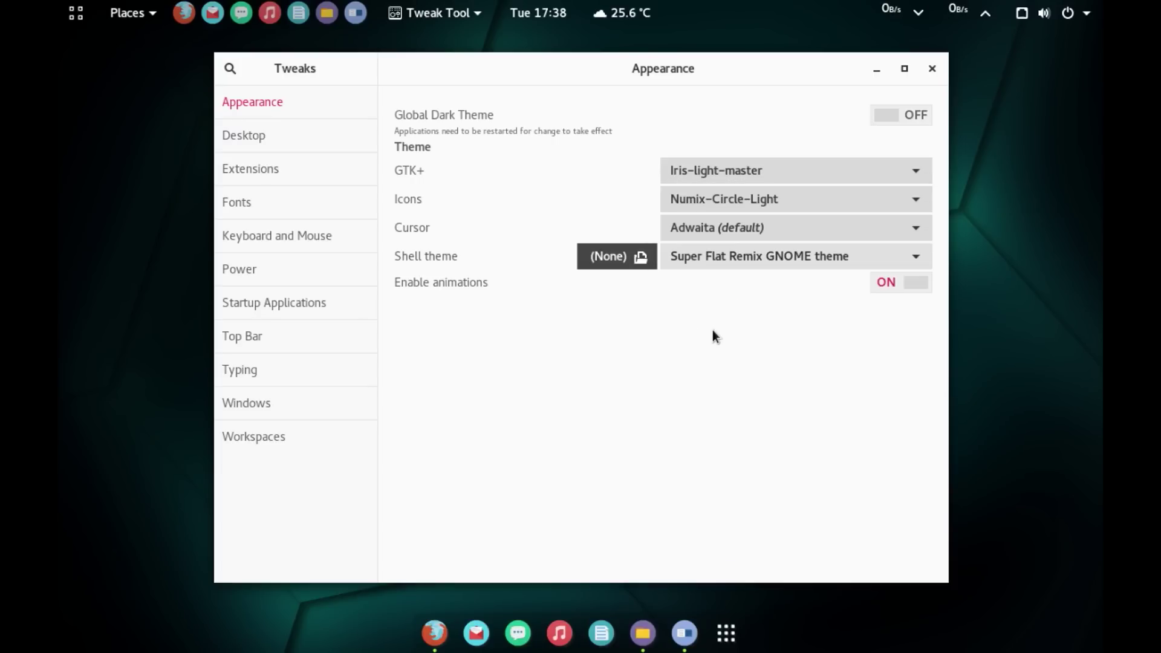
pyautogui.click(720, 255)
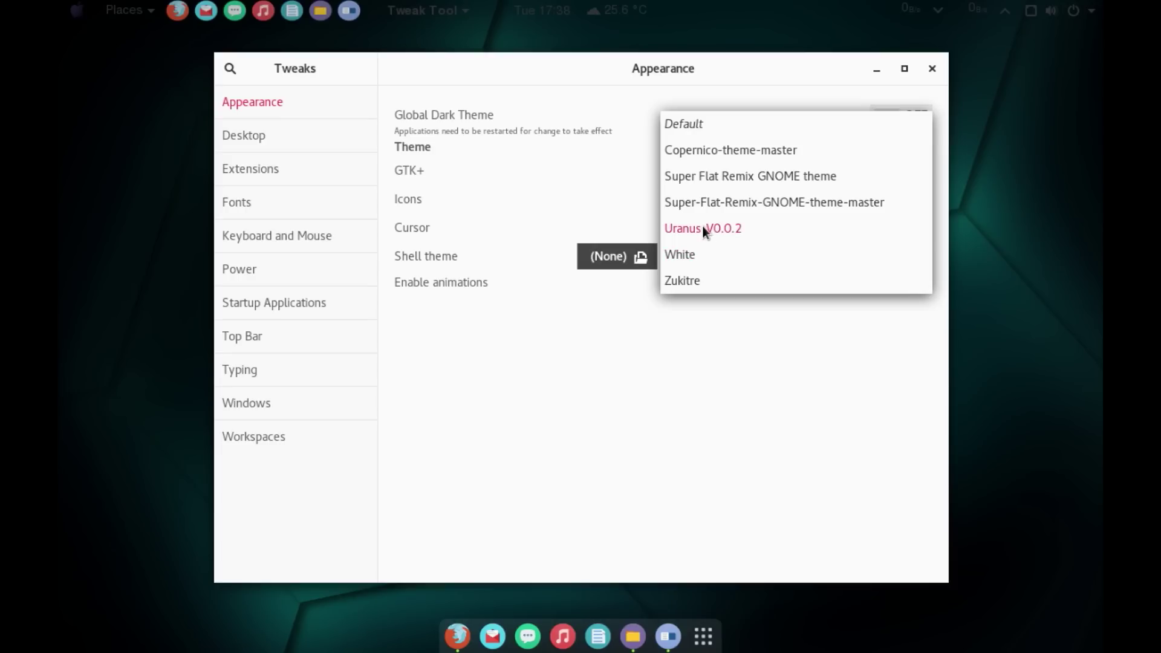
pyautogui.press('Escape')
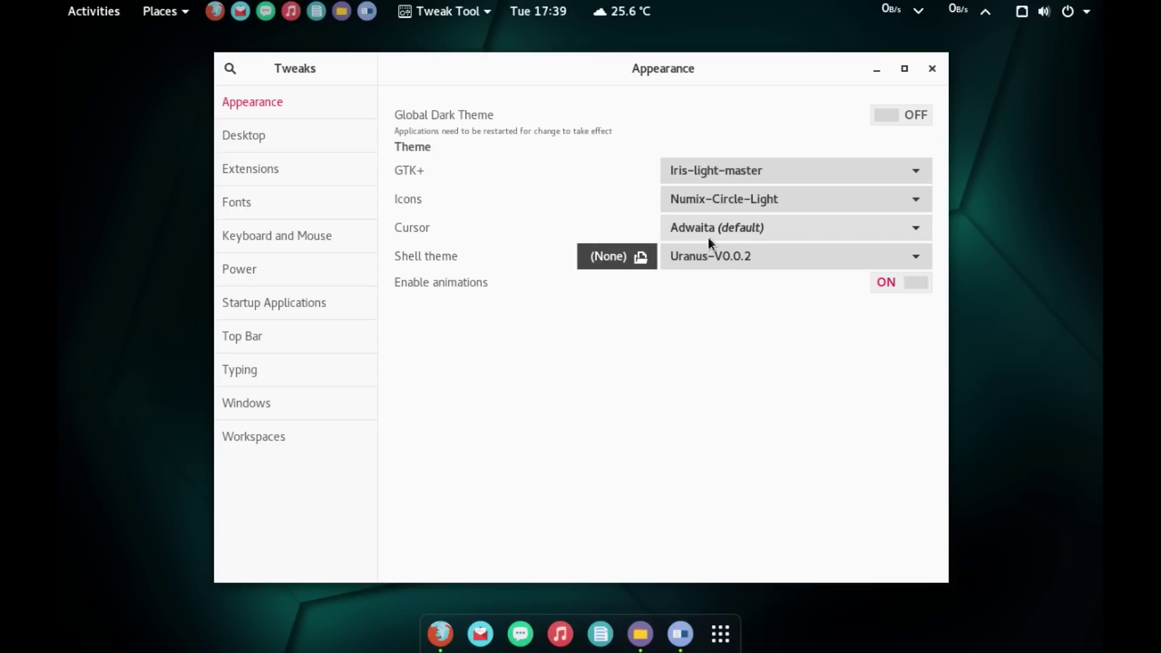
pyautogui.click(735, 257)
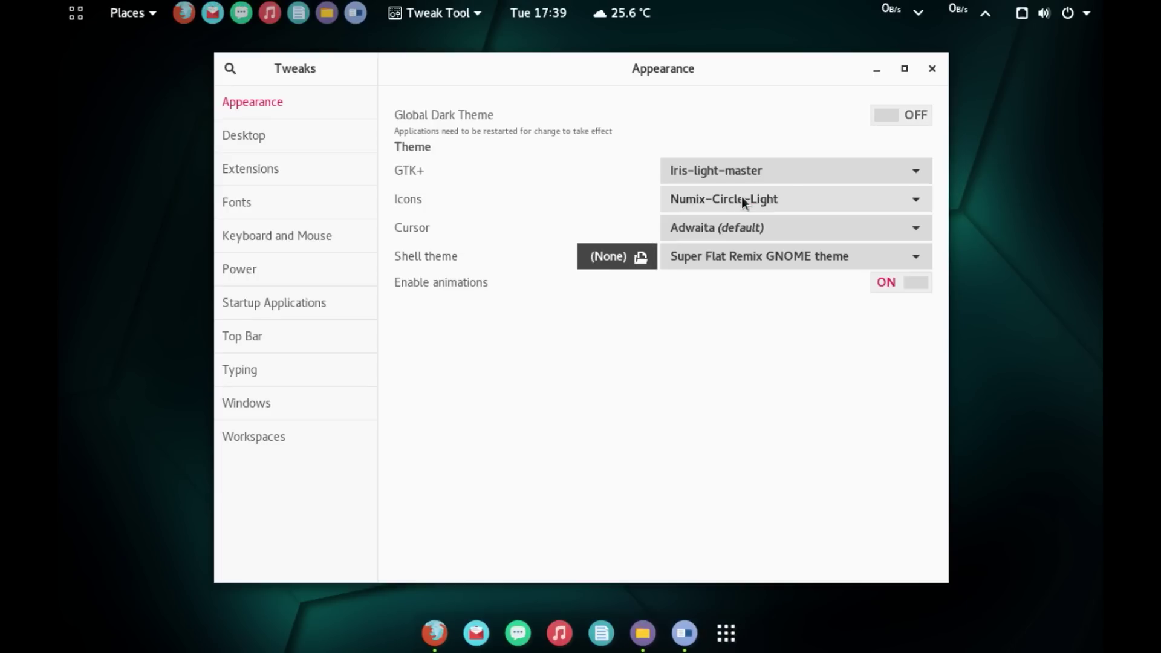
pyautogui.click(876, 70)
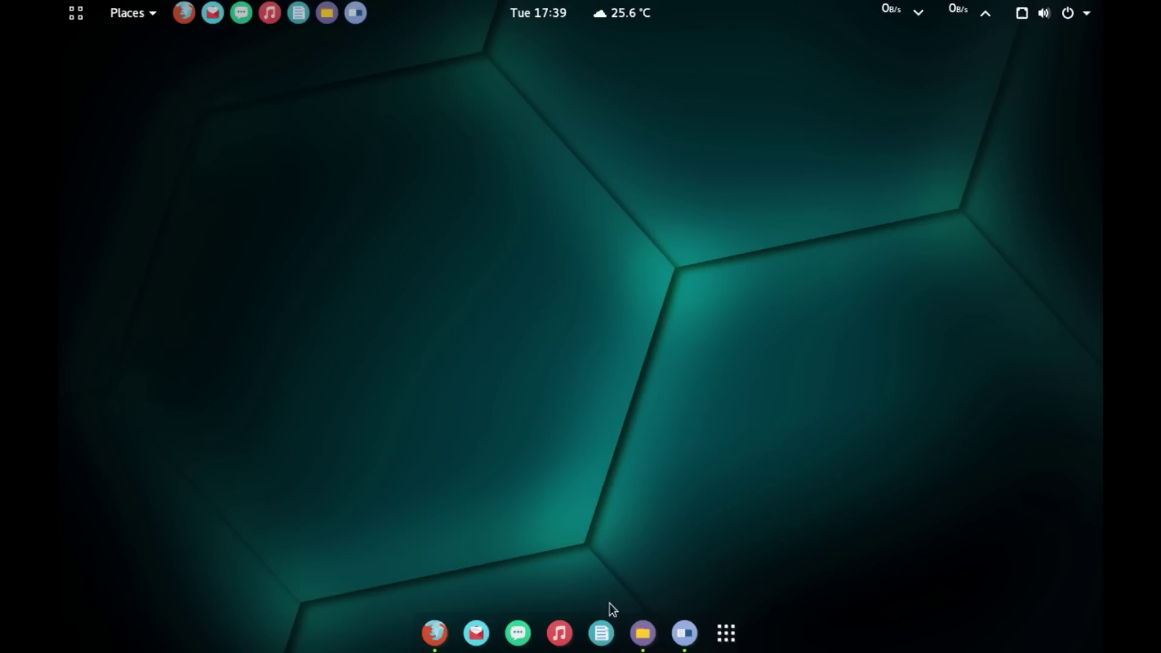
# - Use Set As Wallpaper on Downloads' blue-leaves-depth-of-field-wallpaper-1.jpg, replacing the old Wallpapers copy
pyautogui.click(652, 635)
pyautogui.click(176, 169)
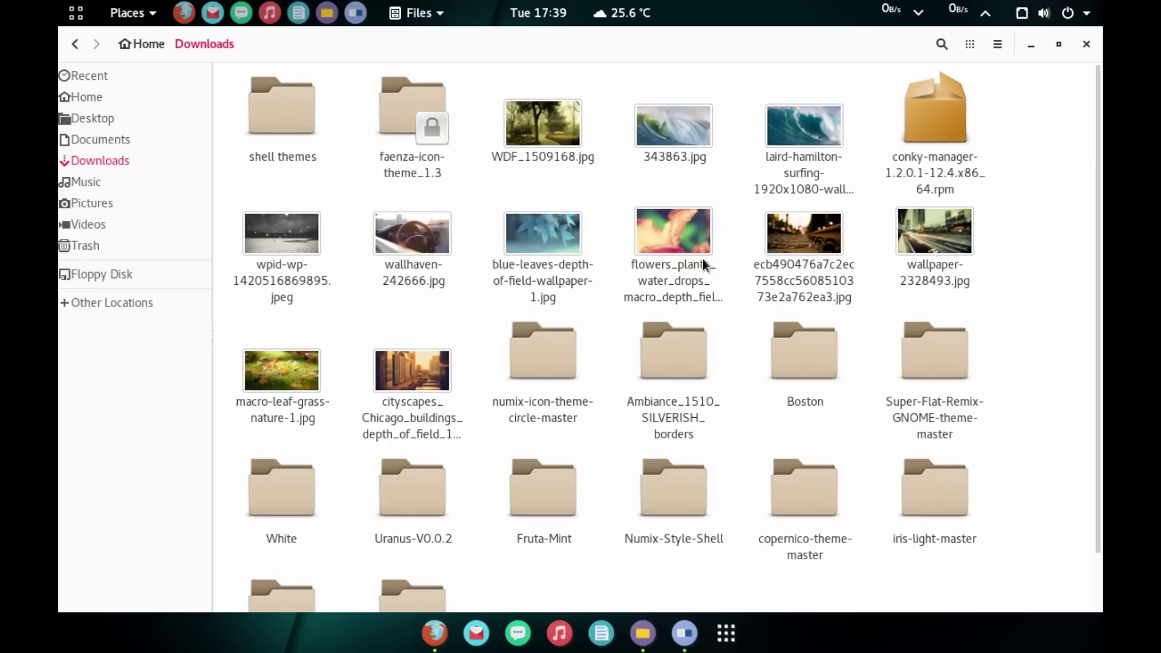
pyautogui.rightClick(522, 220)
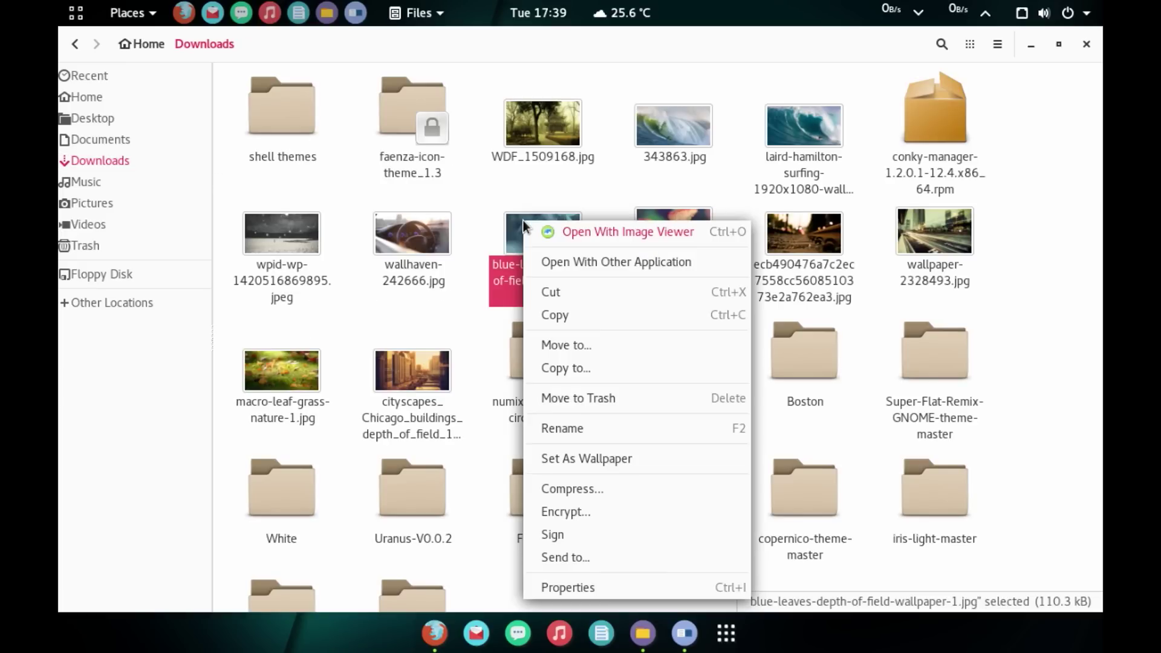
pyautogui.click(642, 461)
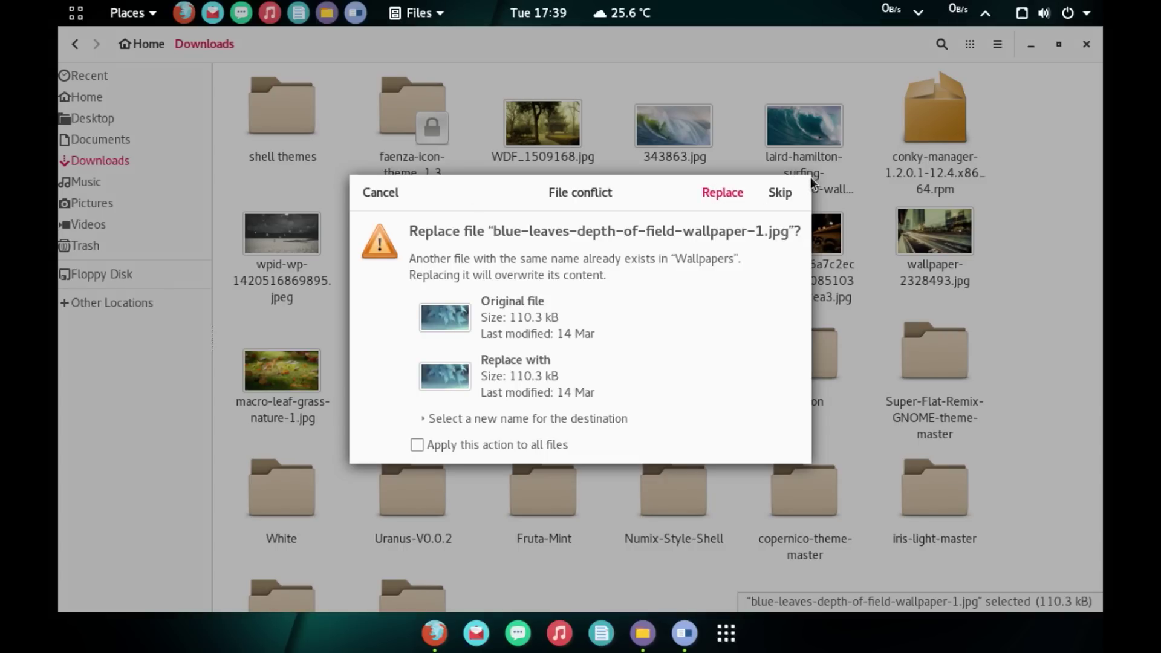
pyautogui.press('Return')
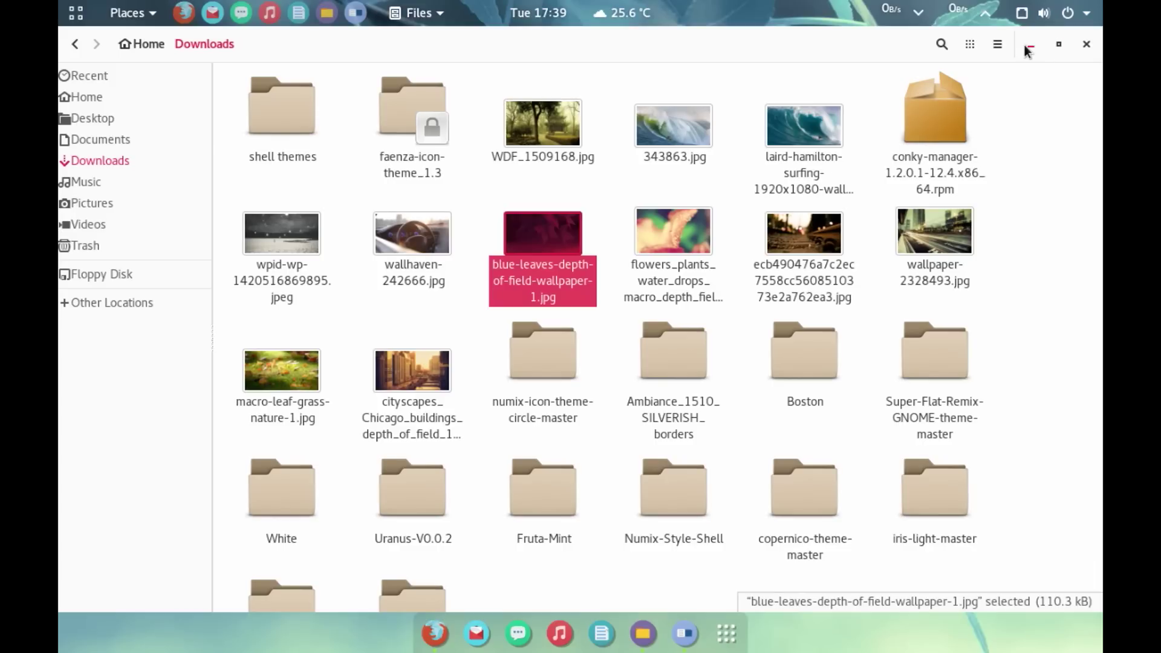
pyautogui.click(1024, 46)
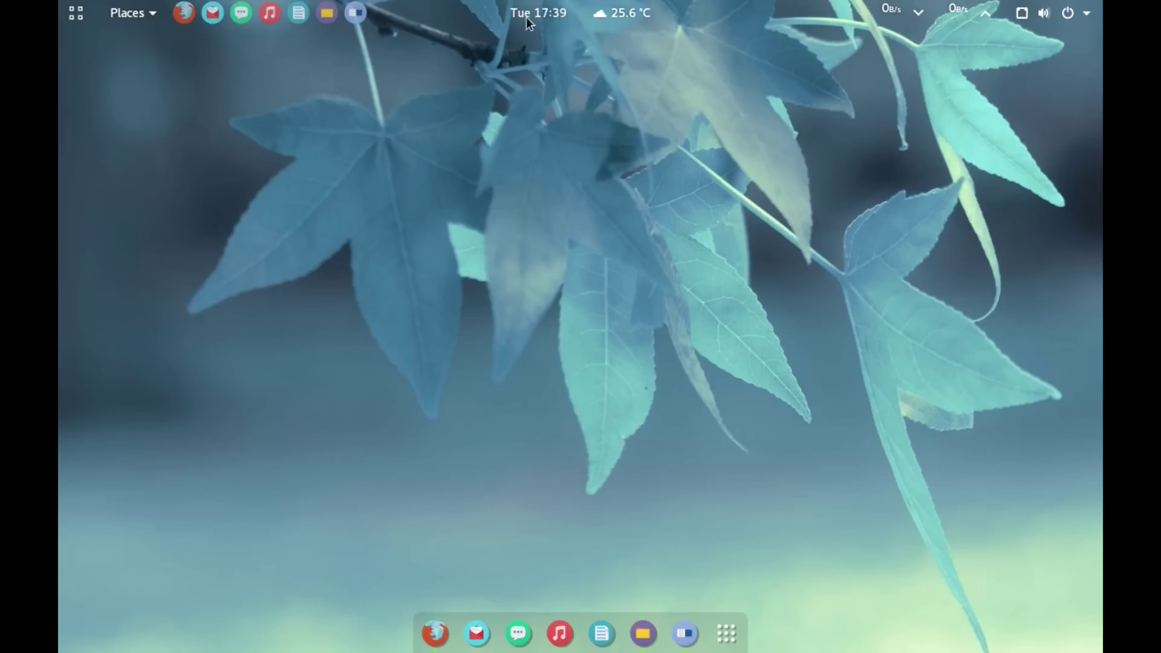
pyautogui.click(557, 14)
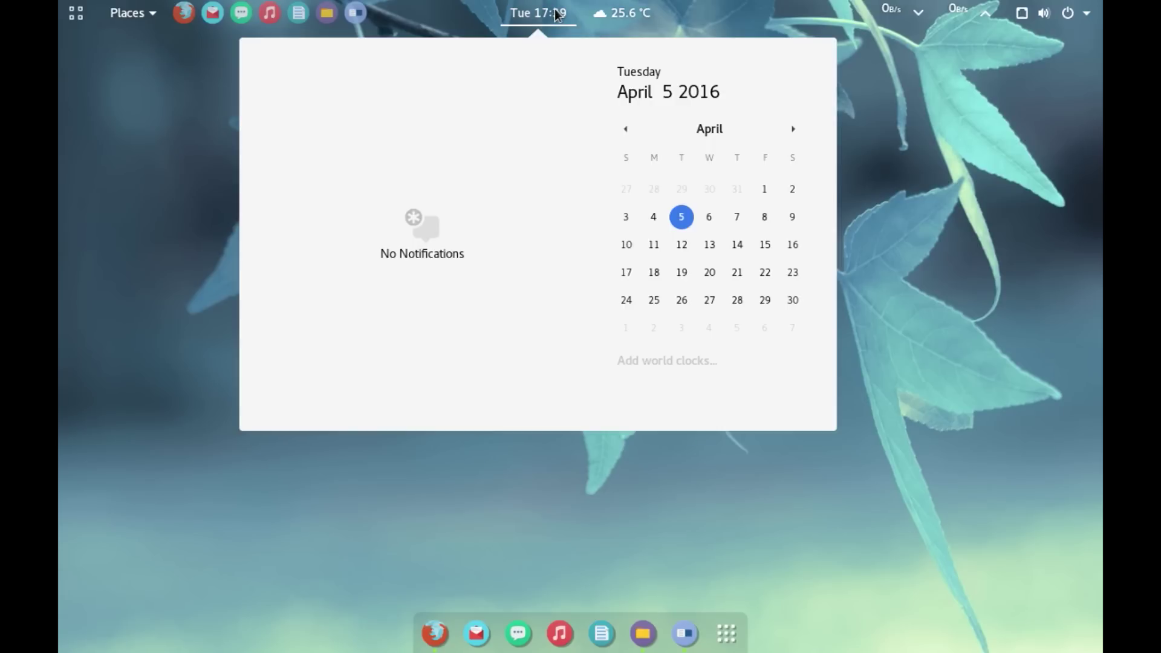
pyautogui.click(550, 14)
pyautogui.click(545, 13)
pyautogui.click(531, 11)
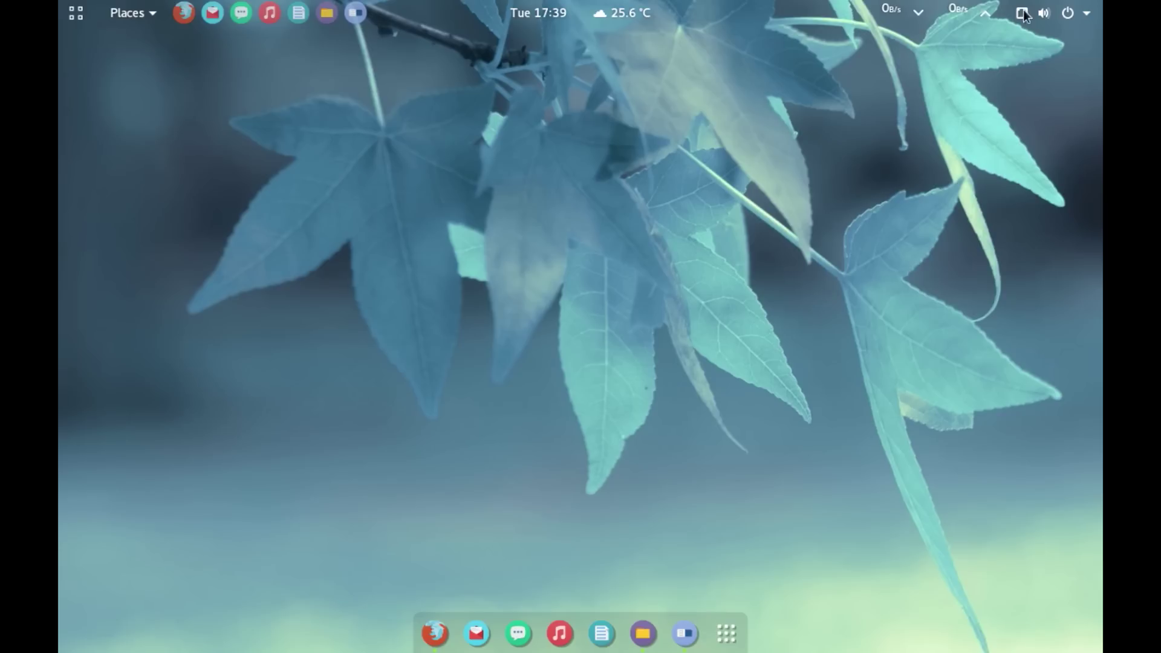
pyautogui.click(1044, 11)
pyautogui.click(1045, 11)
pyautogui.click(686, 623)
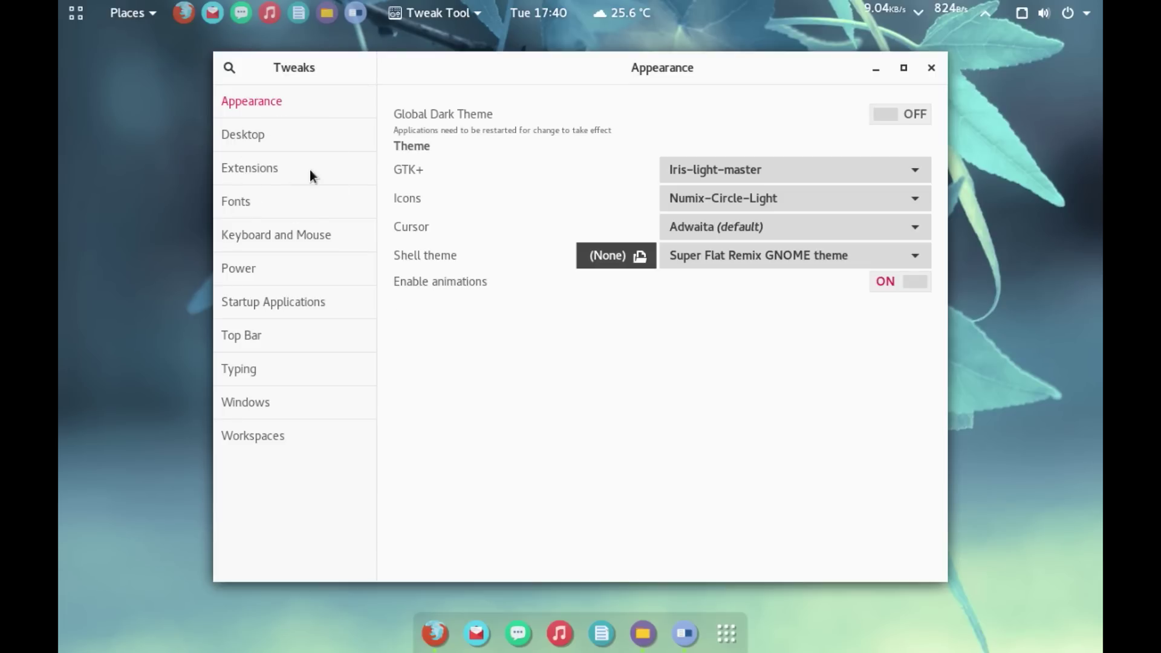
# - Switch Customize opacity off in Dash to Dock's Appearance settings, then close the dialog and Tweaks
pyautogui.click(309, 174)
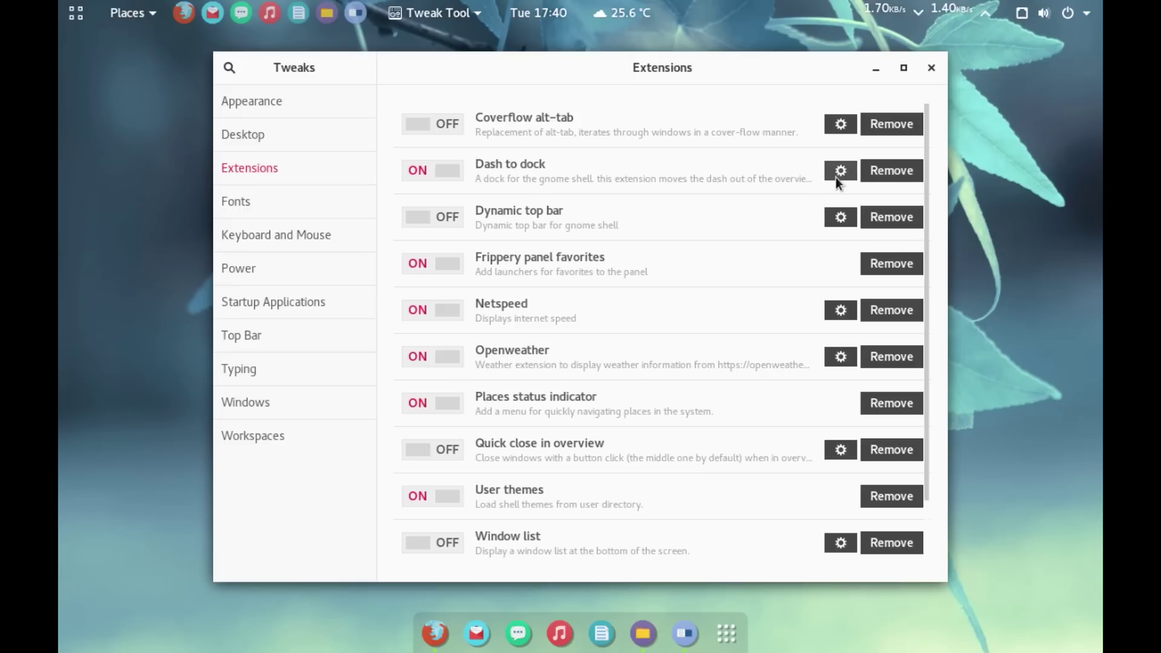
pyautogui.click(836, 177)
pyautogui.click(497, 94)
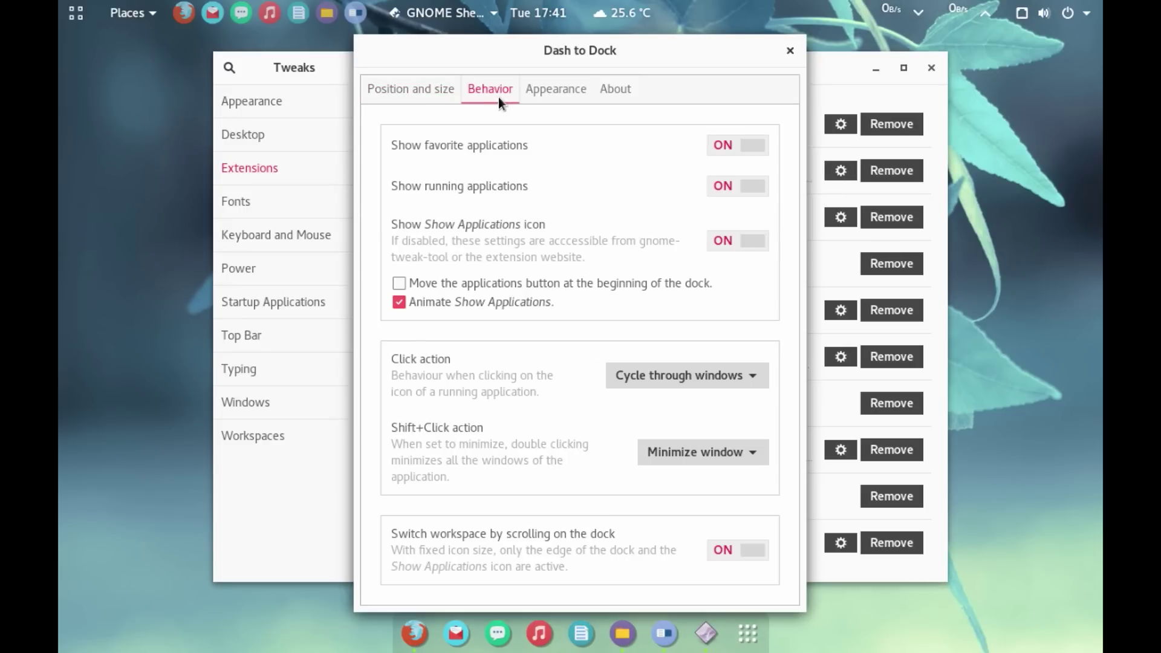
pyautogui.click(547, 92)
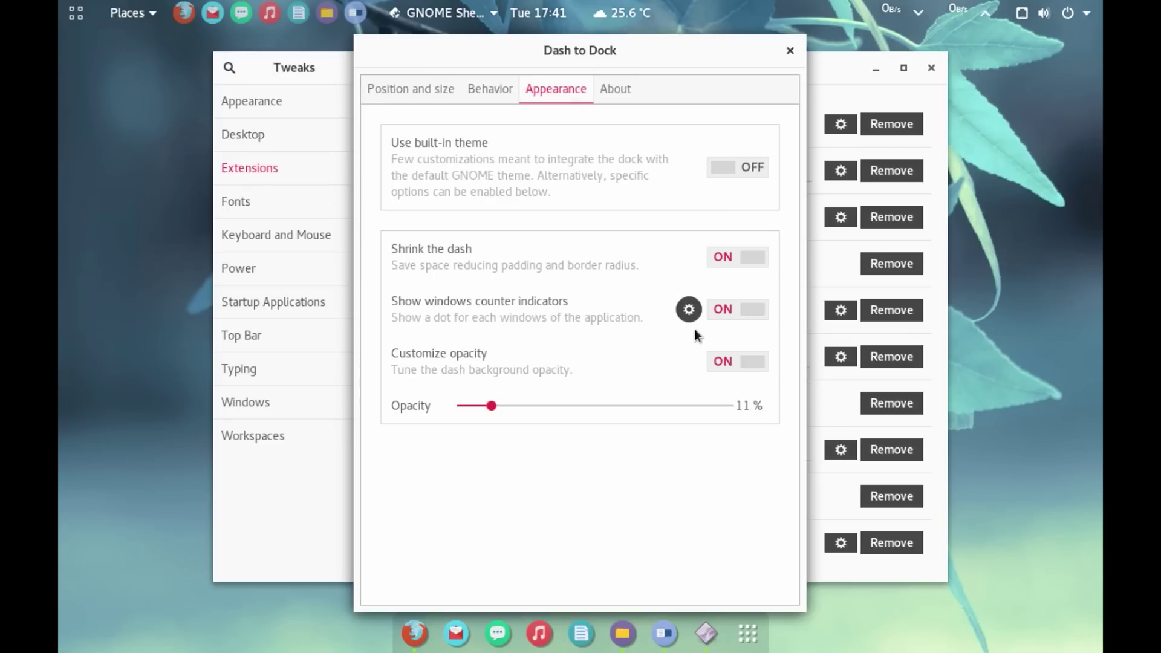
pyautogui.click(726, 362)
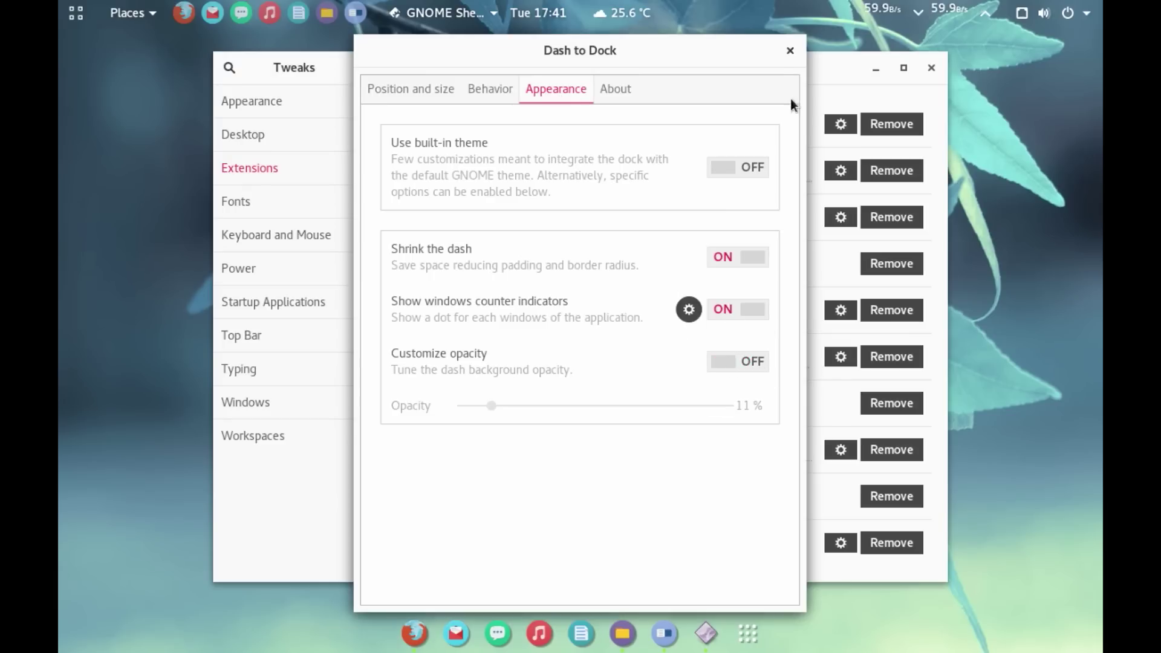
pyautogui.click(790, 50)
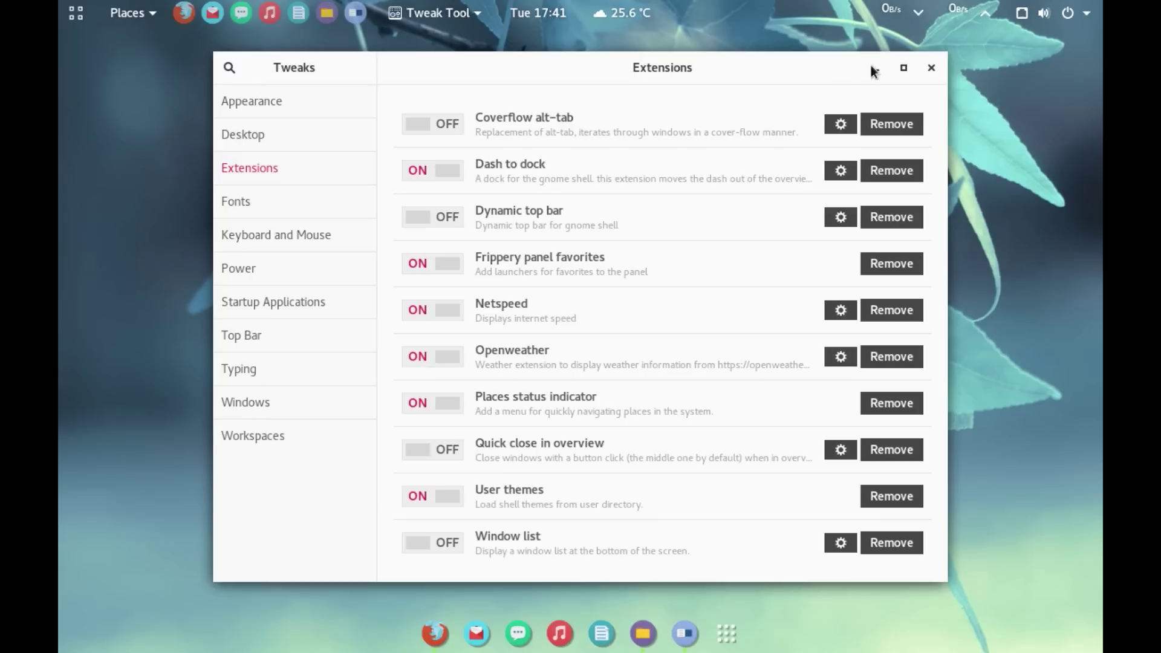
pyautogui.click(932, 69)
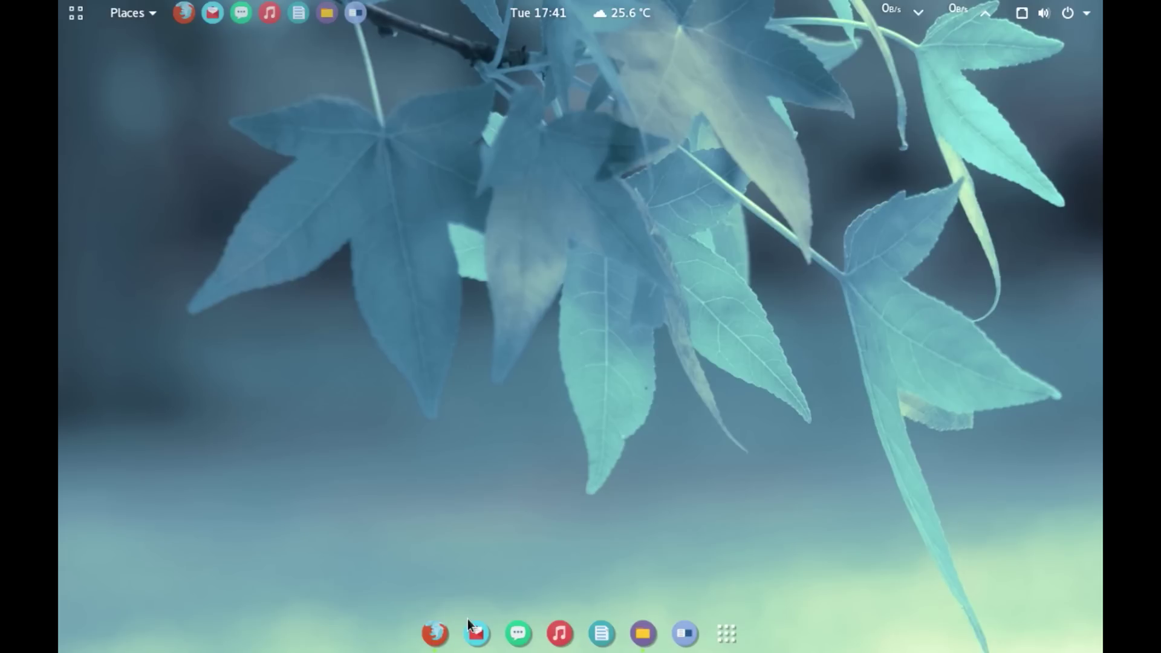